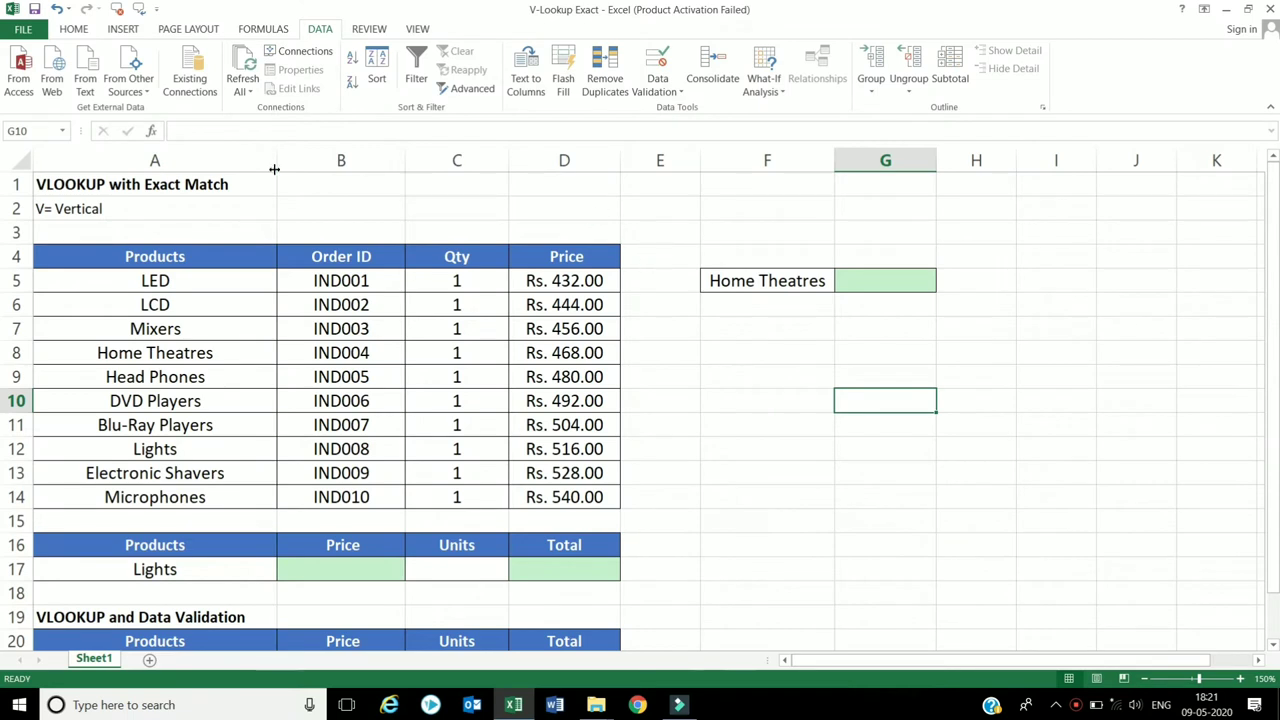
- Review the product table A5:D14 and its Price column, and pick G5 for the price result
click(85, 186)
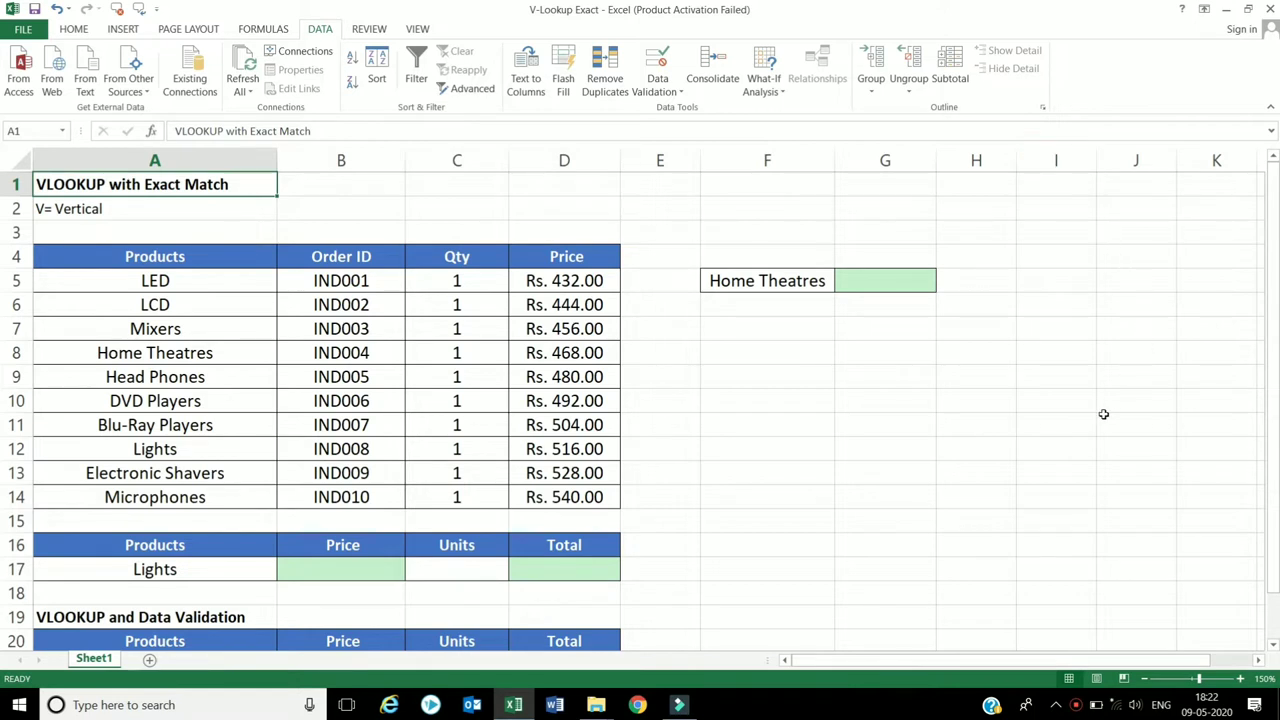
key(Down)
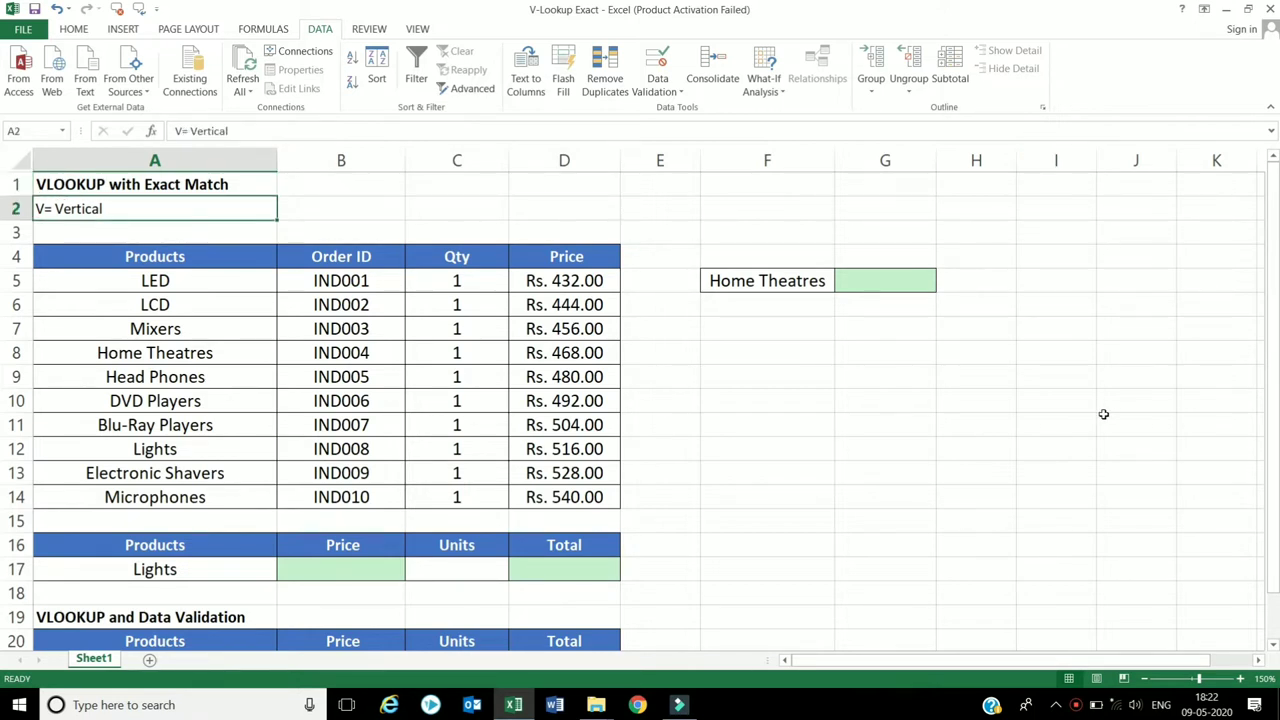
key(Down)
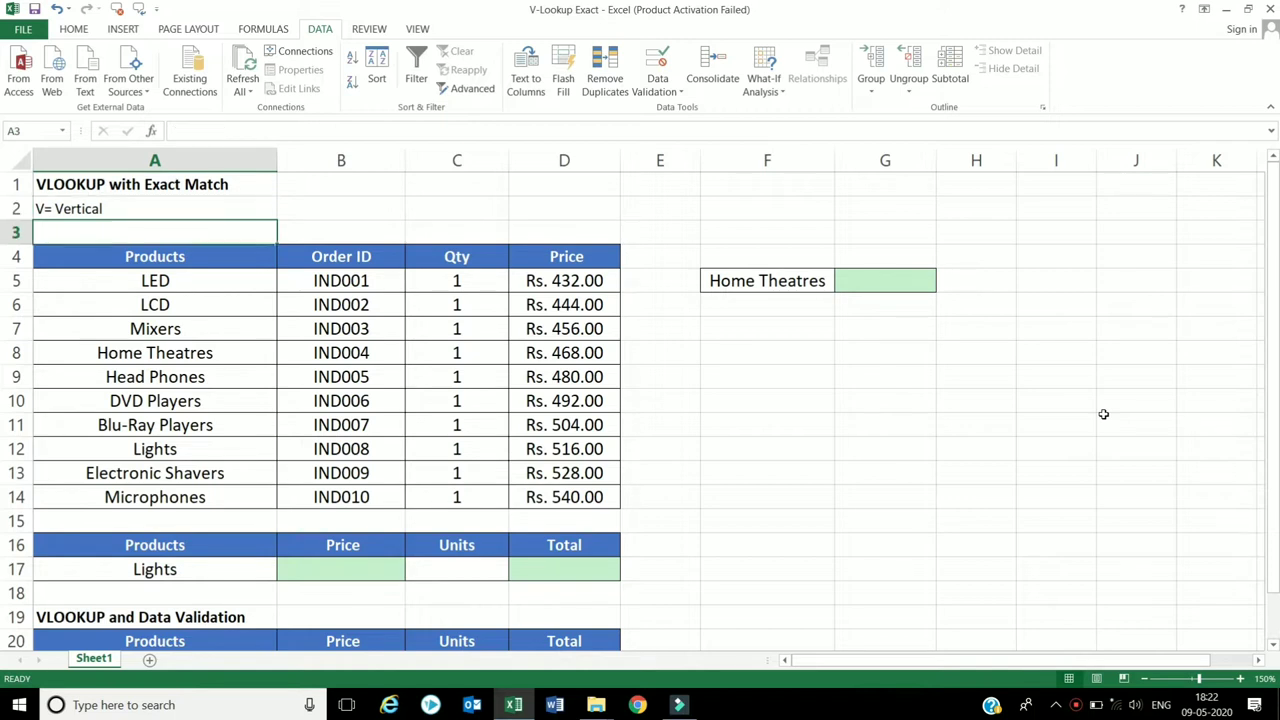
key(Down)
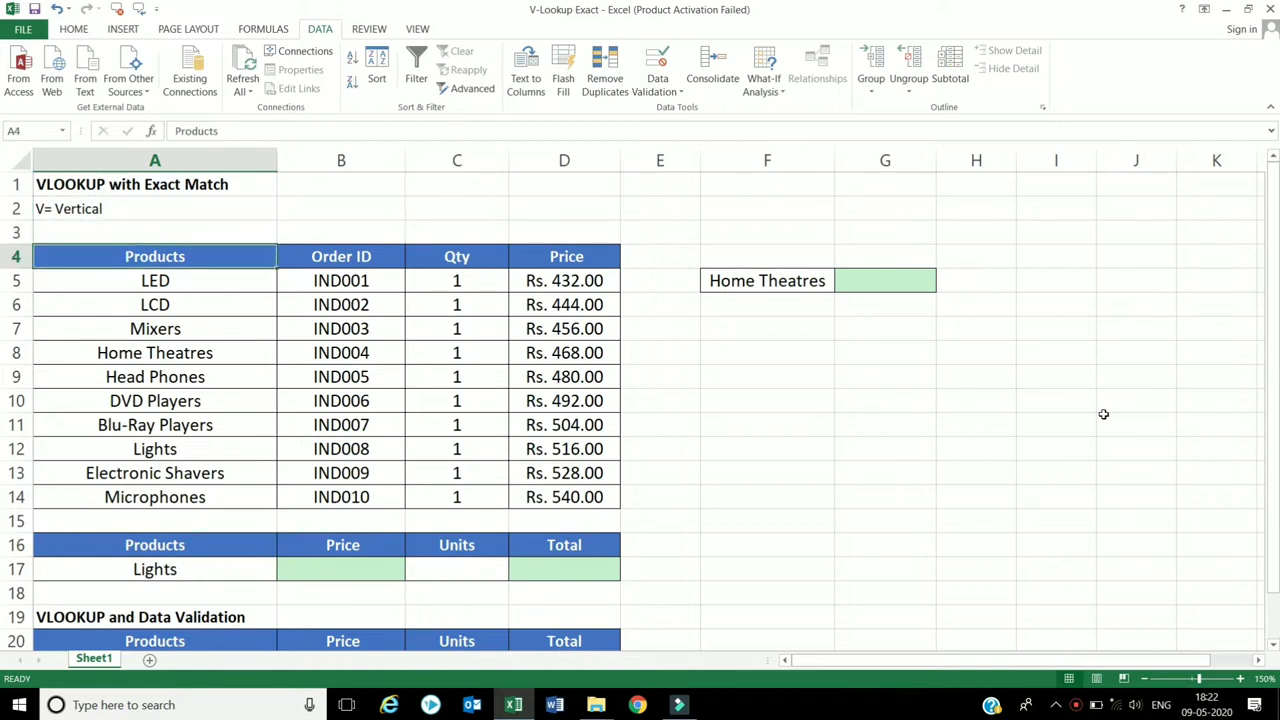
key(Right)
key(Right)
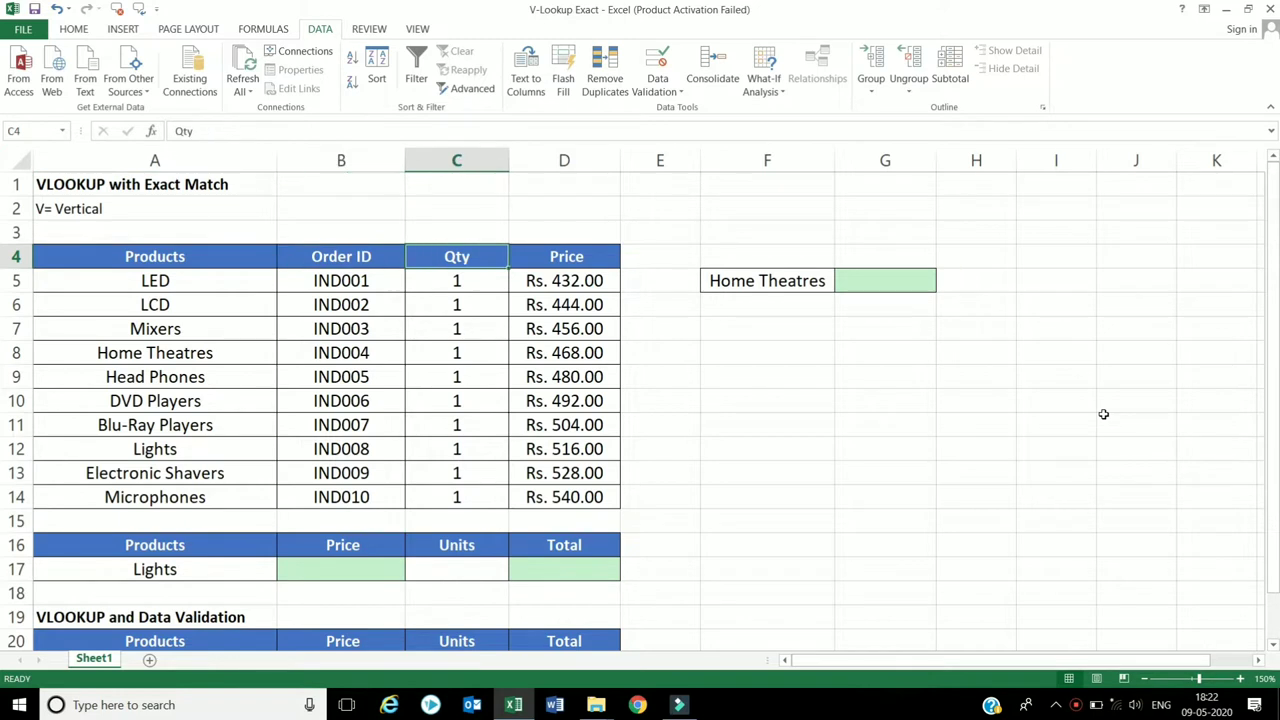
key(Right)
key(Down)
key(Down)
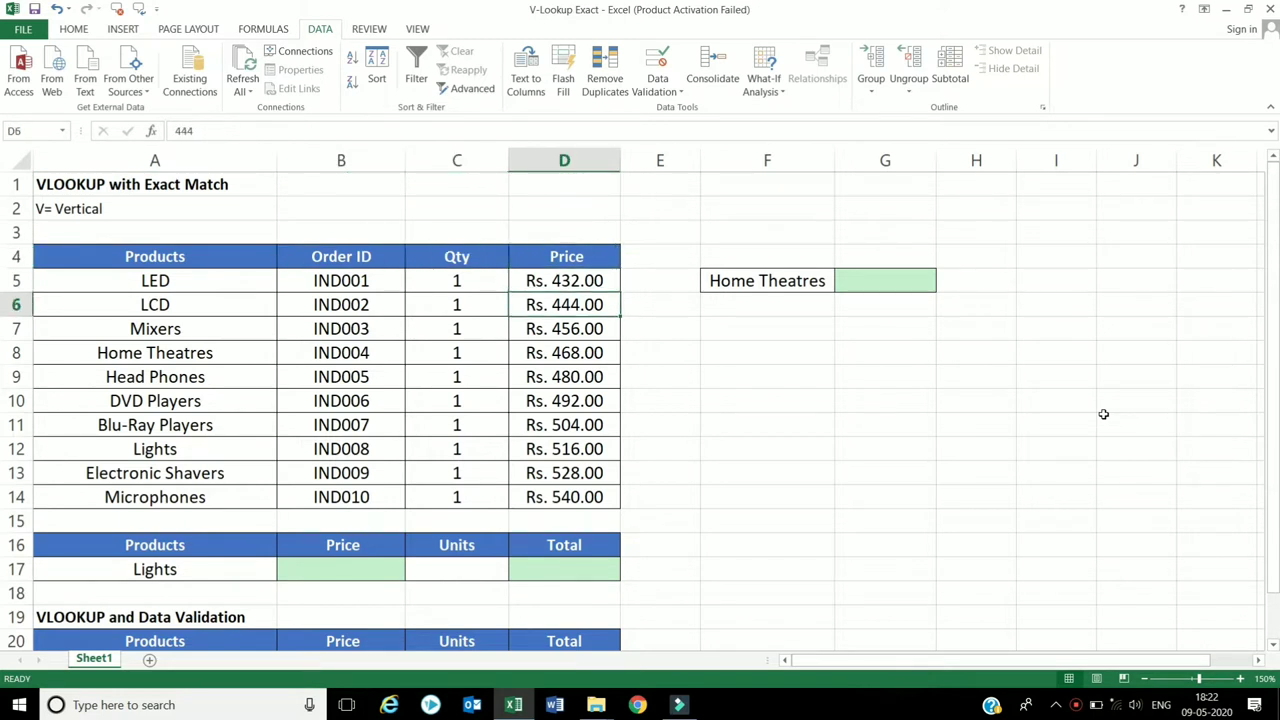
key(Down)
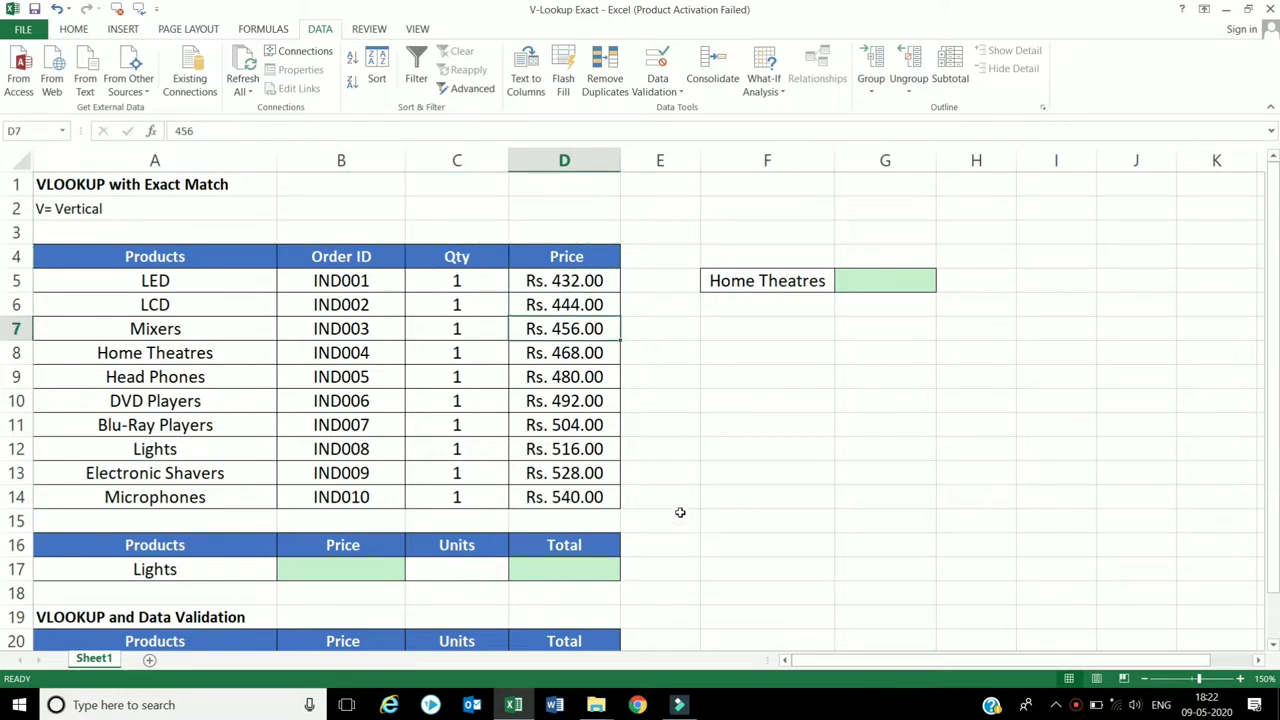
drag(131, 280, 580, 495)
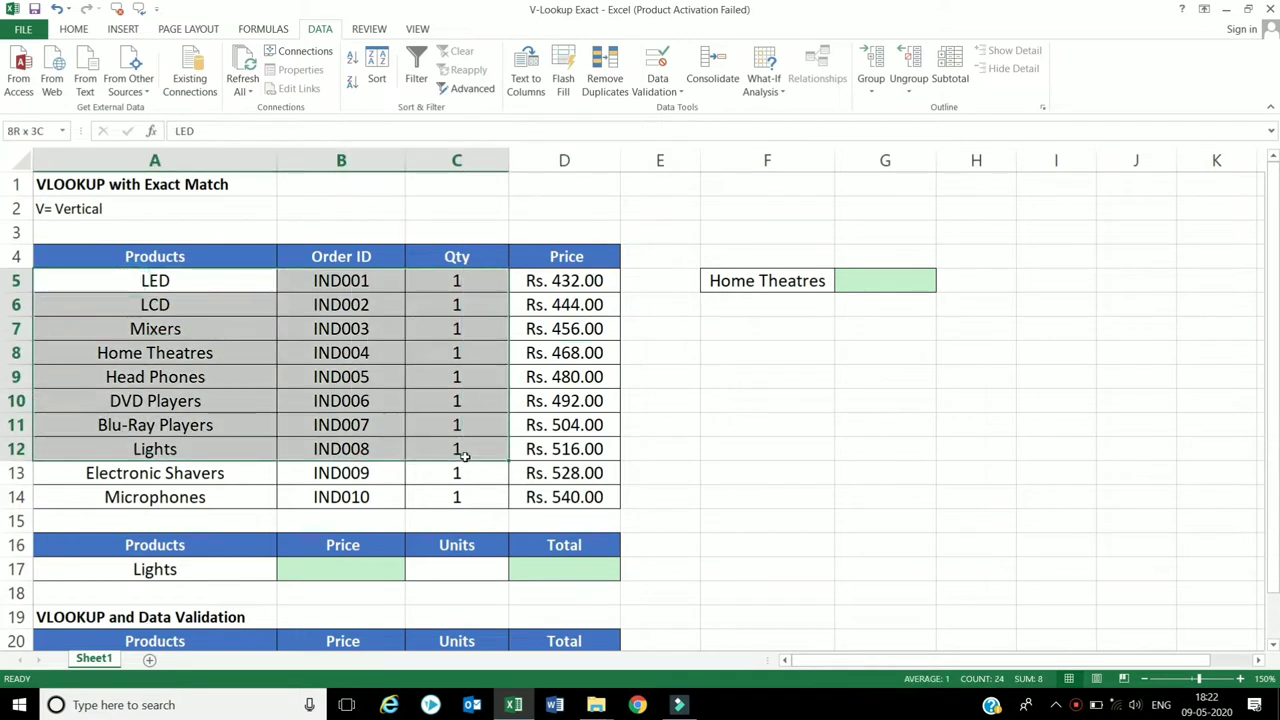
click(756, 284)
click(848, 284)
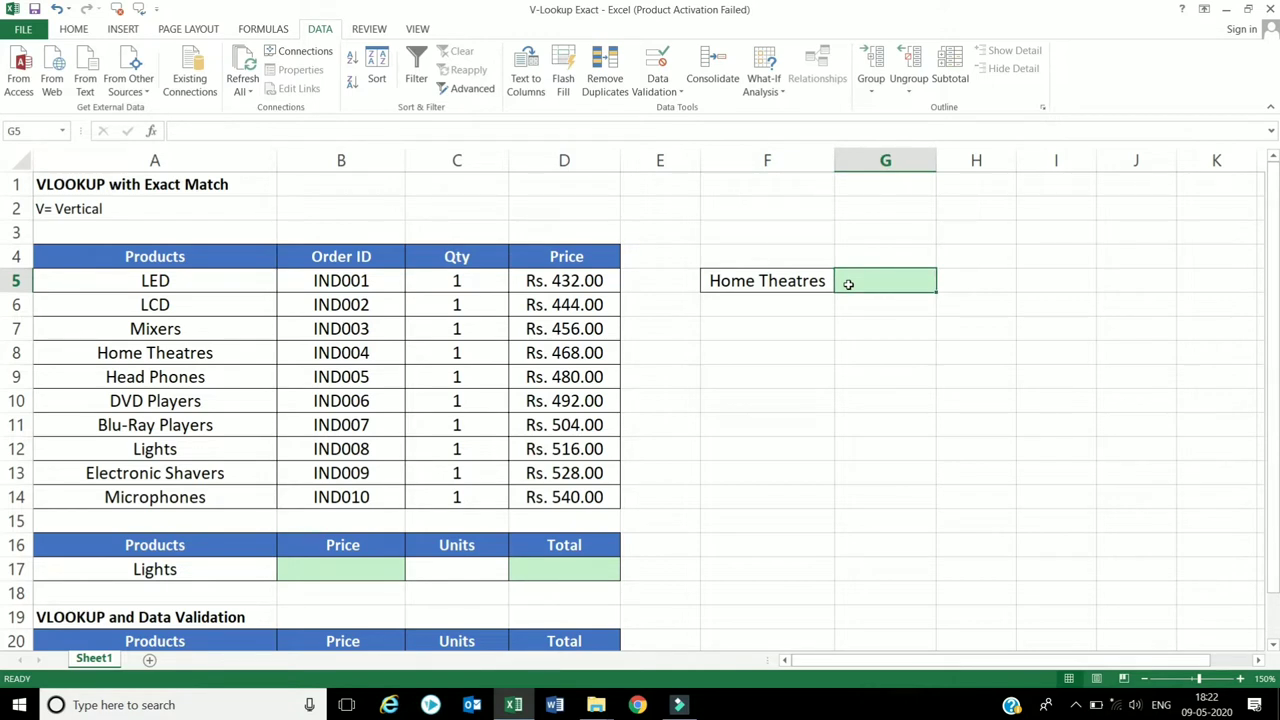
- Enter =VLOOKUP(F5,A5:D14,4,0) in G5 to return Rs. 468.00 for Home Theatres
text(=)
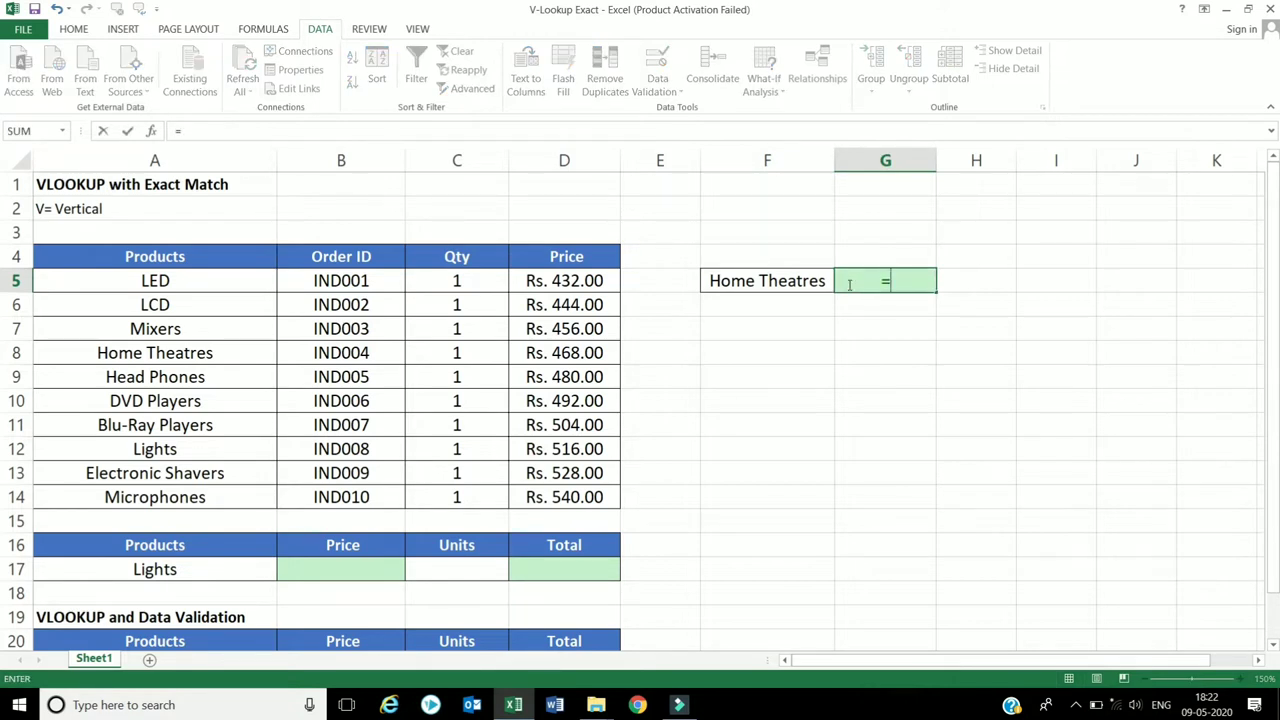
text(vloo)
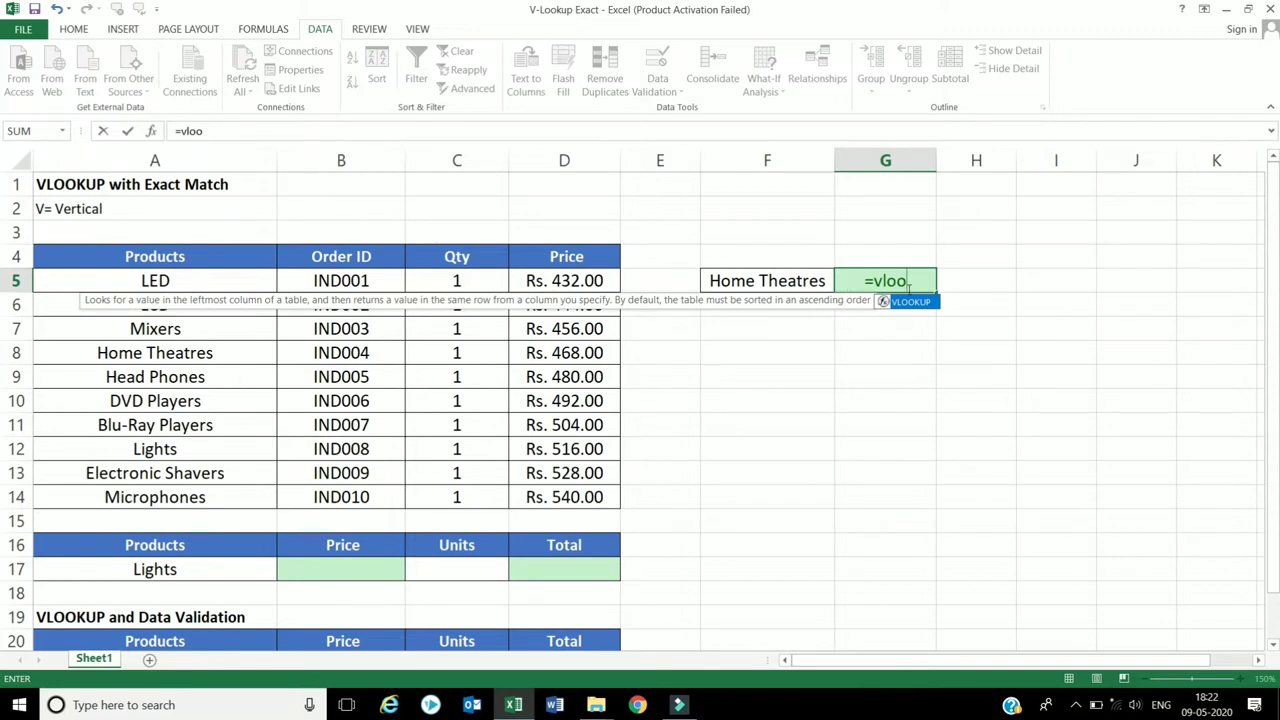
double_click(916, 302)
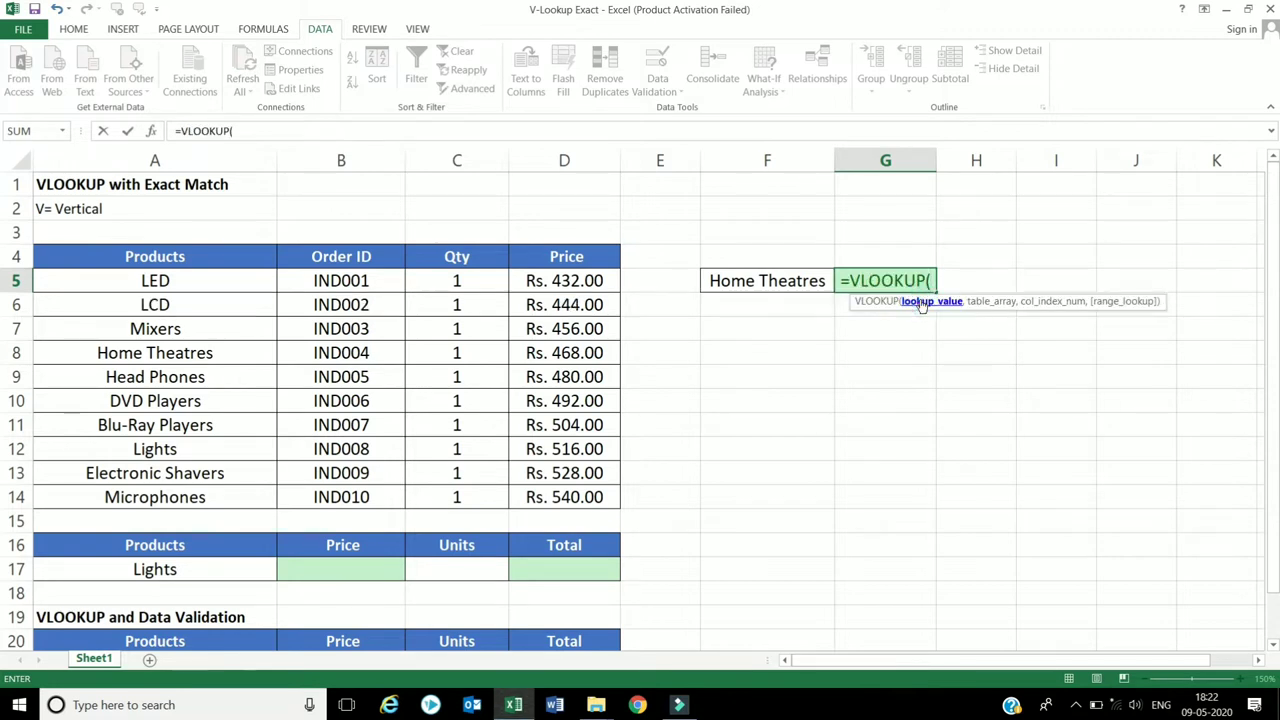
click(773, 280)
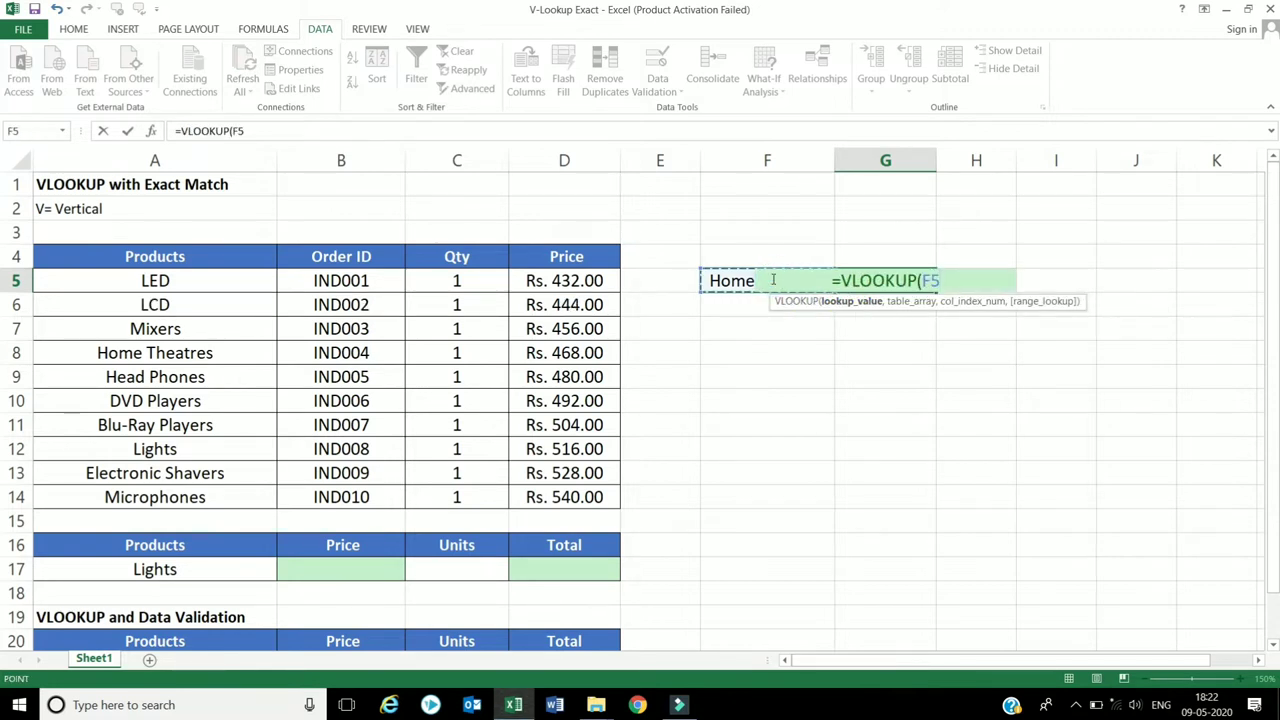
text(,)
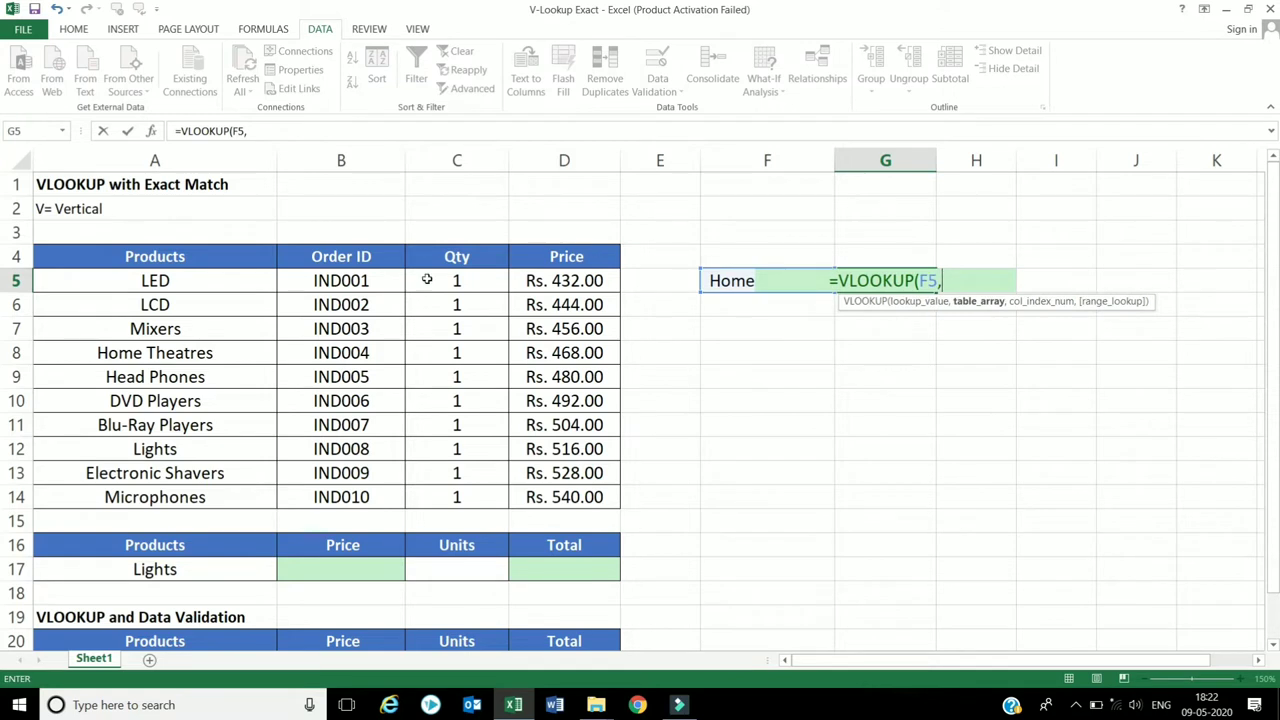
mouse_move(263, 279)
mouse_down()
mouse_move(310, 293)
mouse_move(569, 500)
mouse_up()
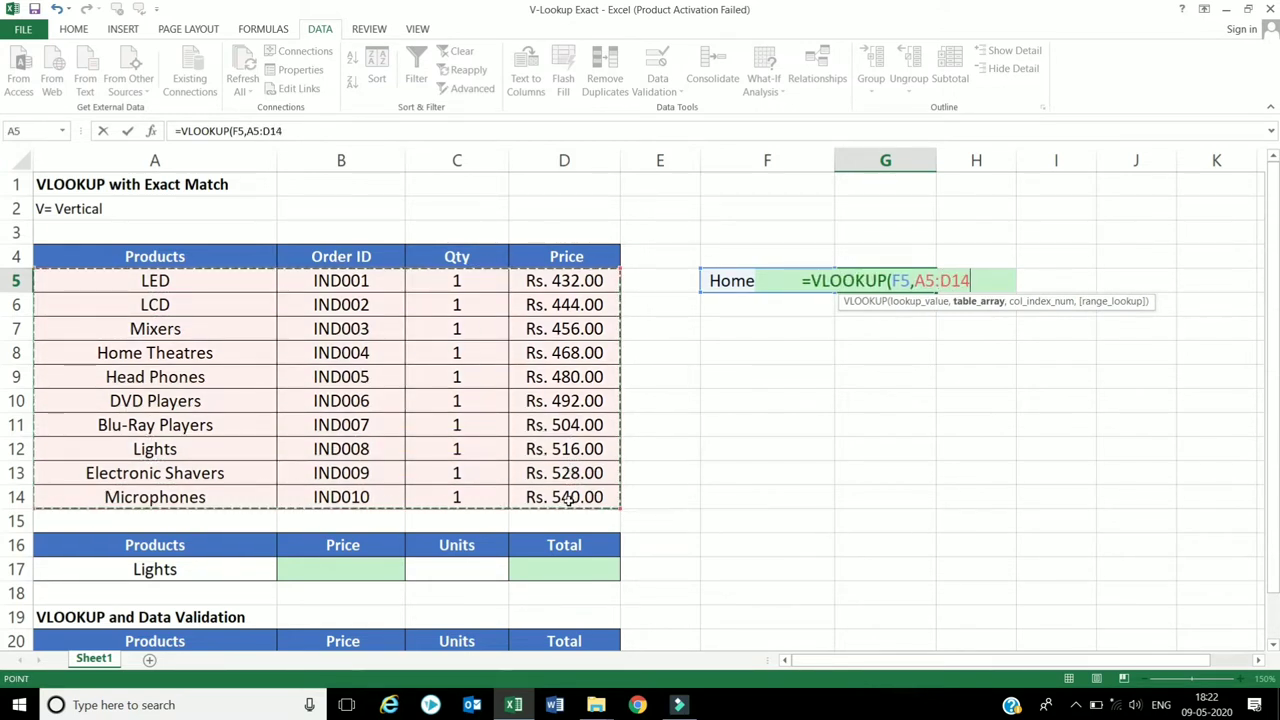
text(,)
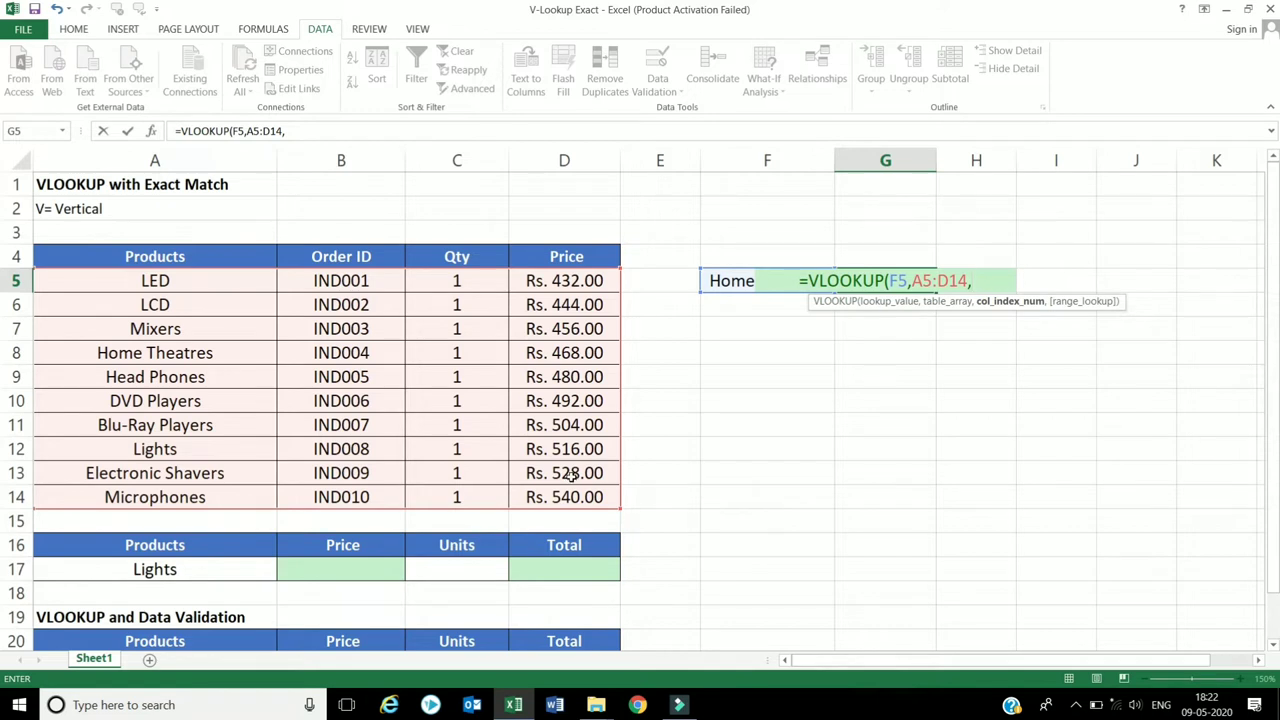
text(4)
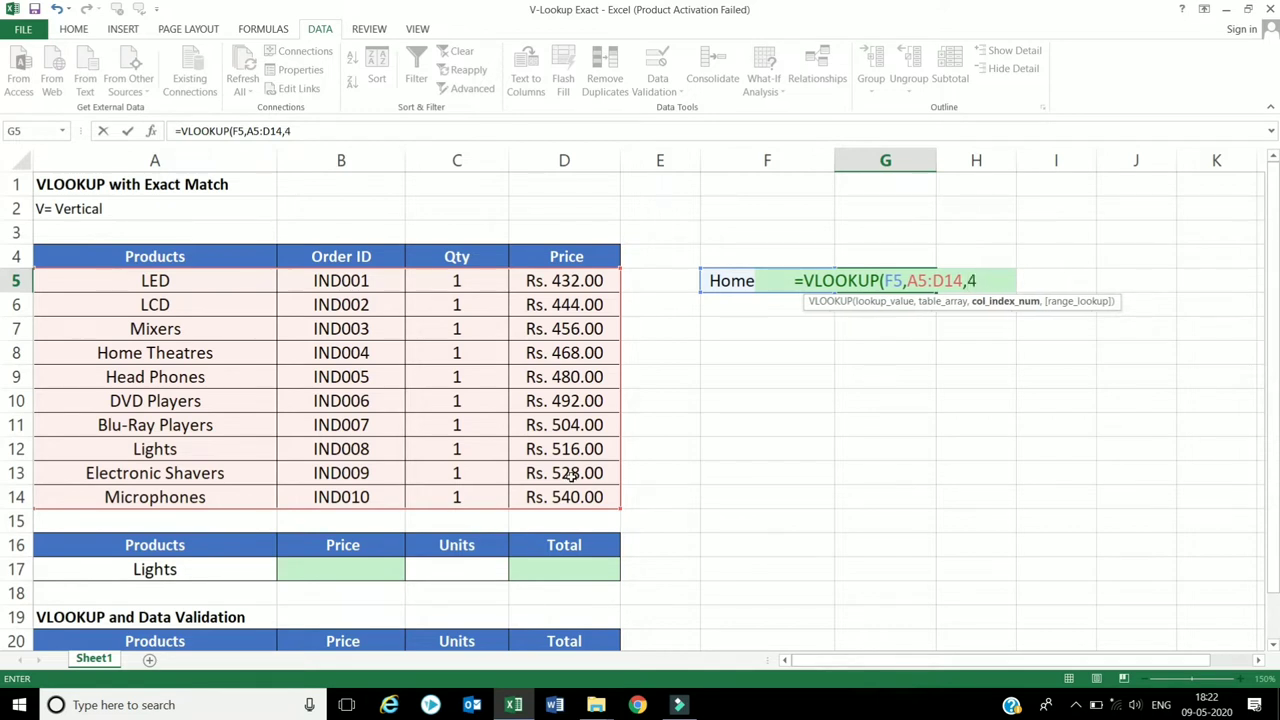
text(,)
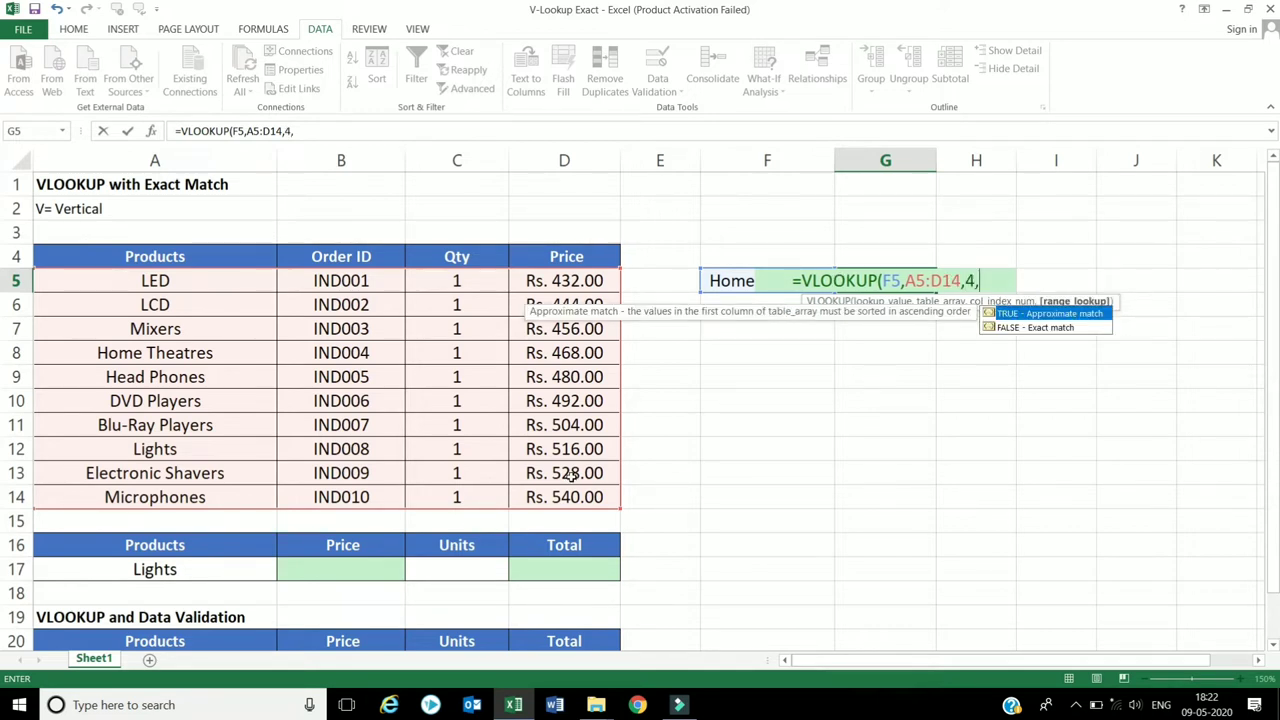
text(0)
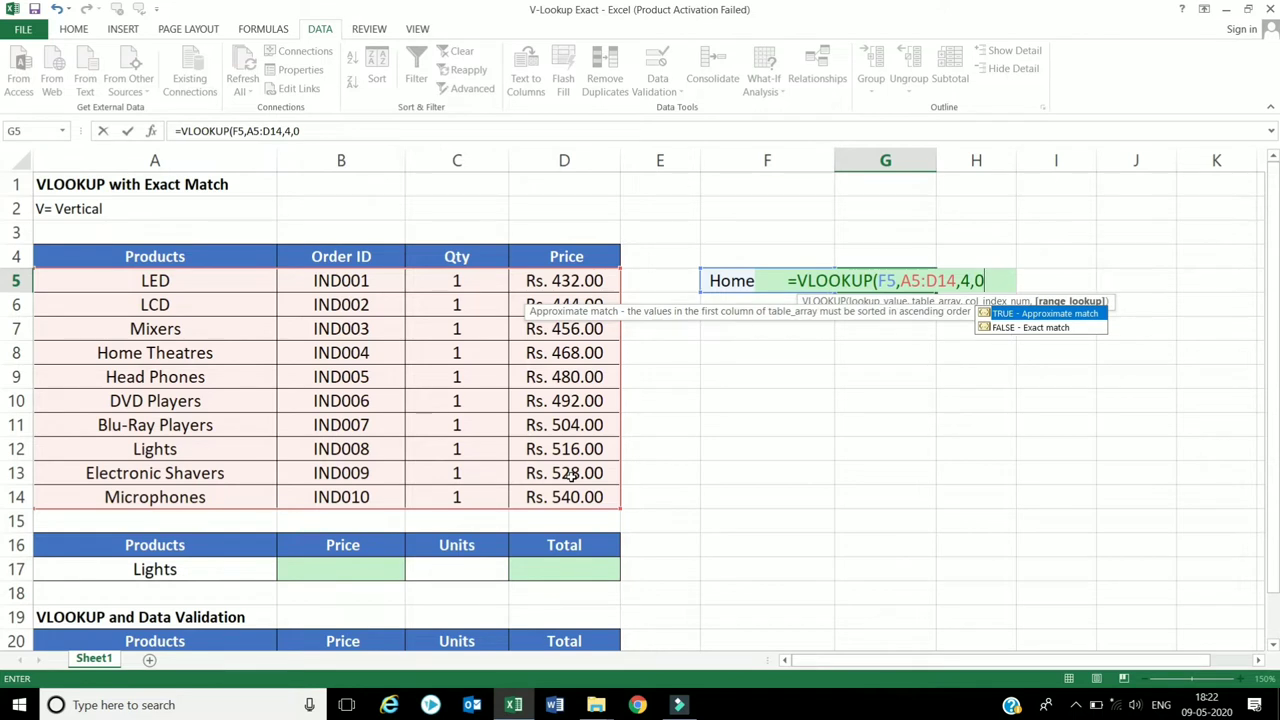
text())
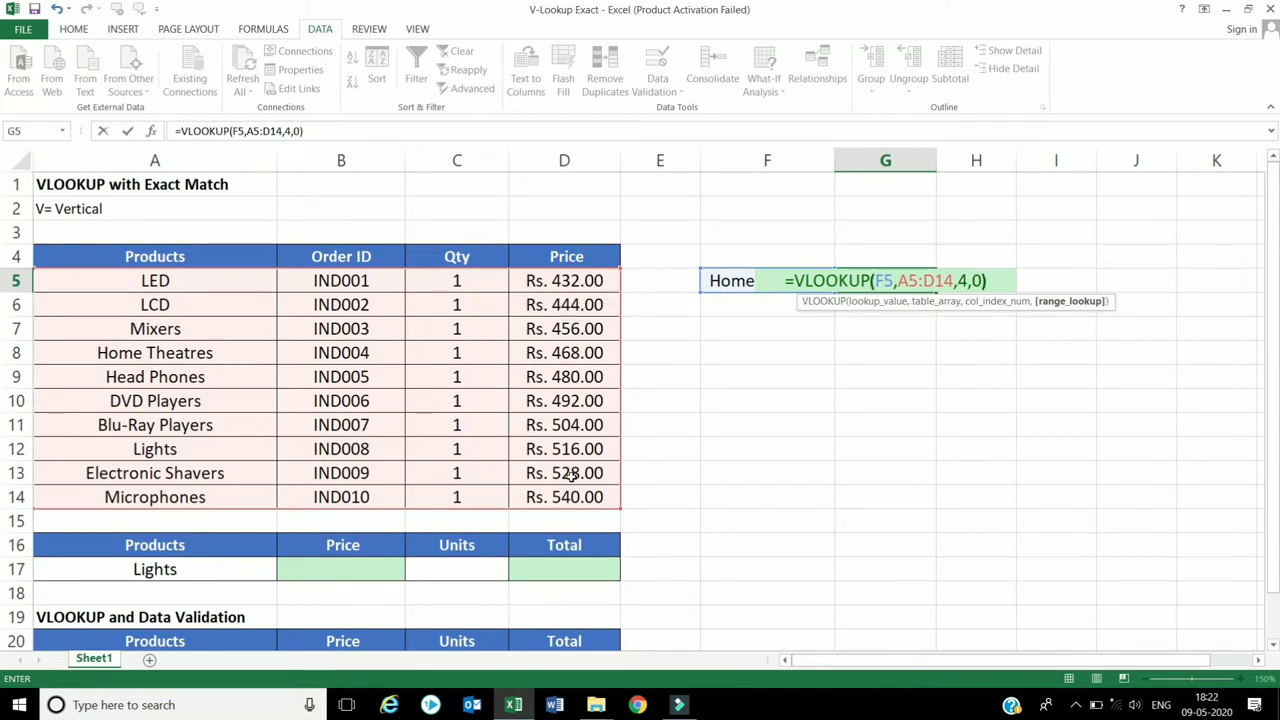
key(Return)
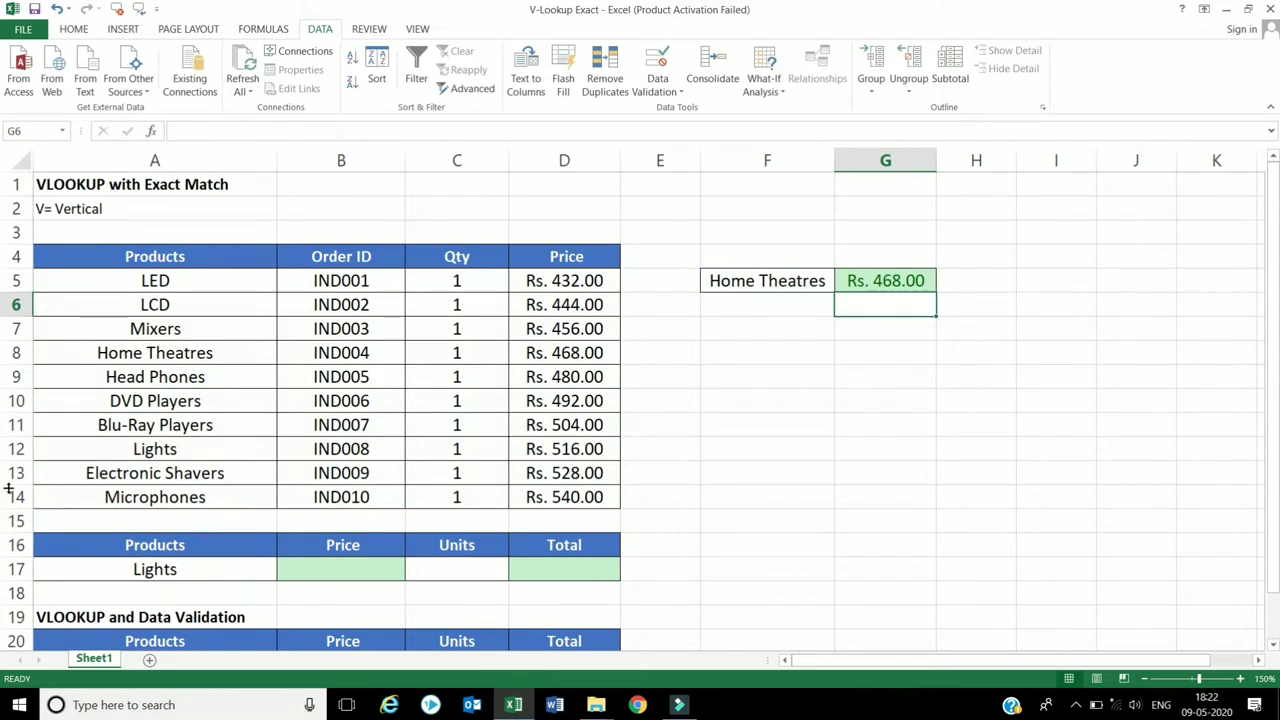
- Verify in the product table that Home Theatres is priced at 468
click(344, 360)
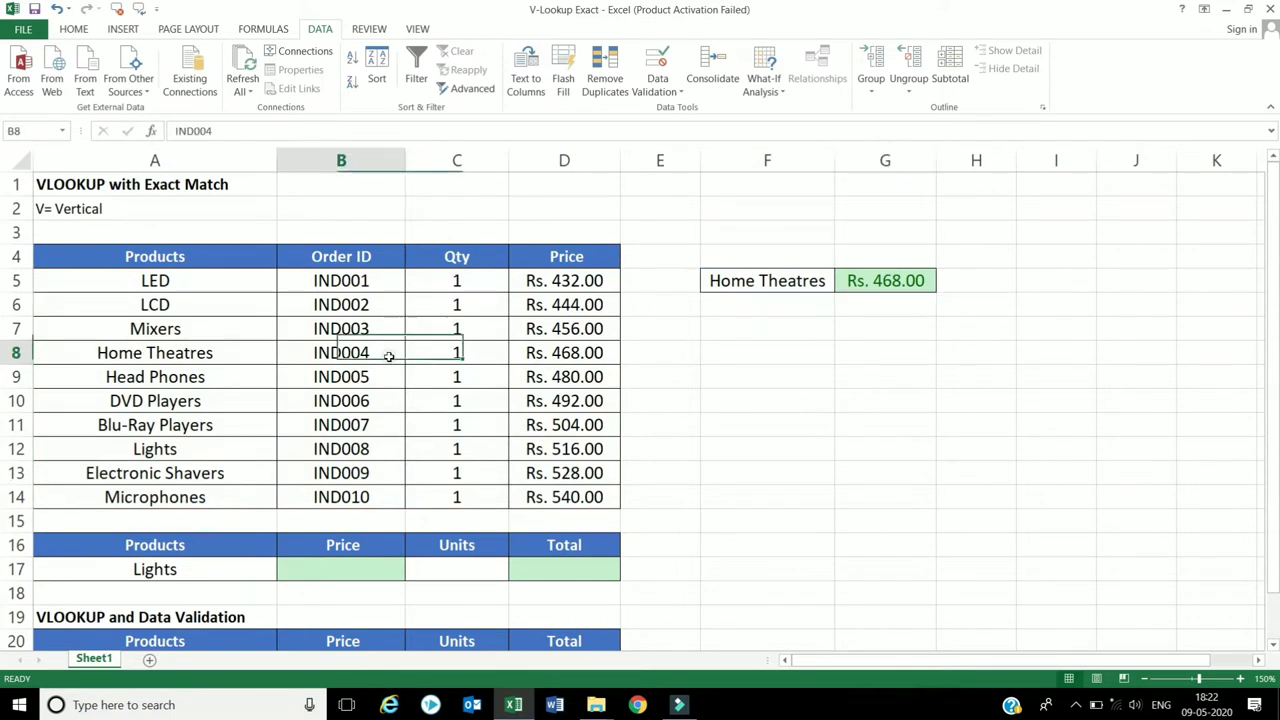
click(494, 350)
click(549, 350)
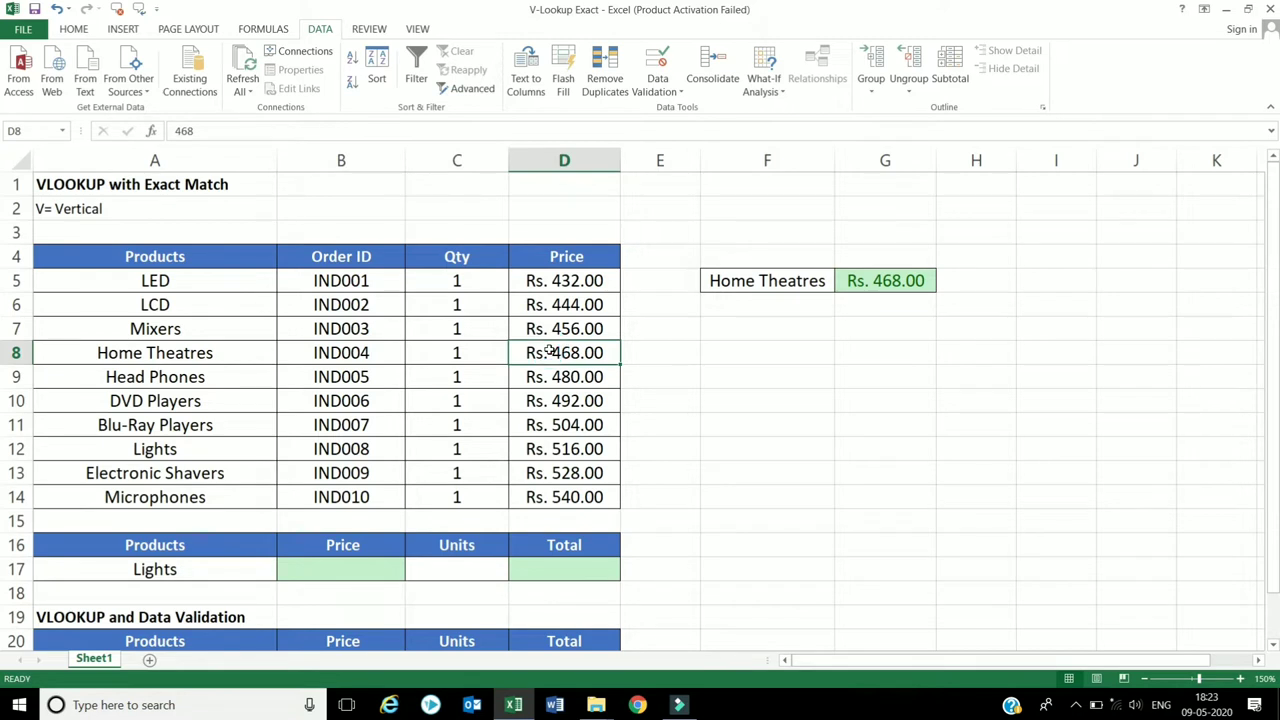
click(766, 290)
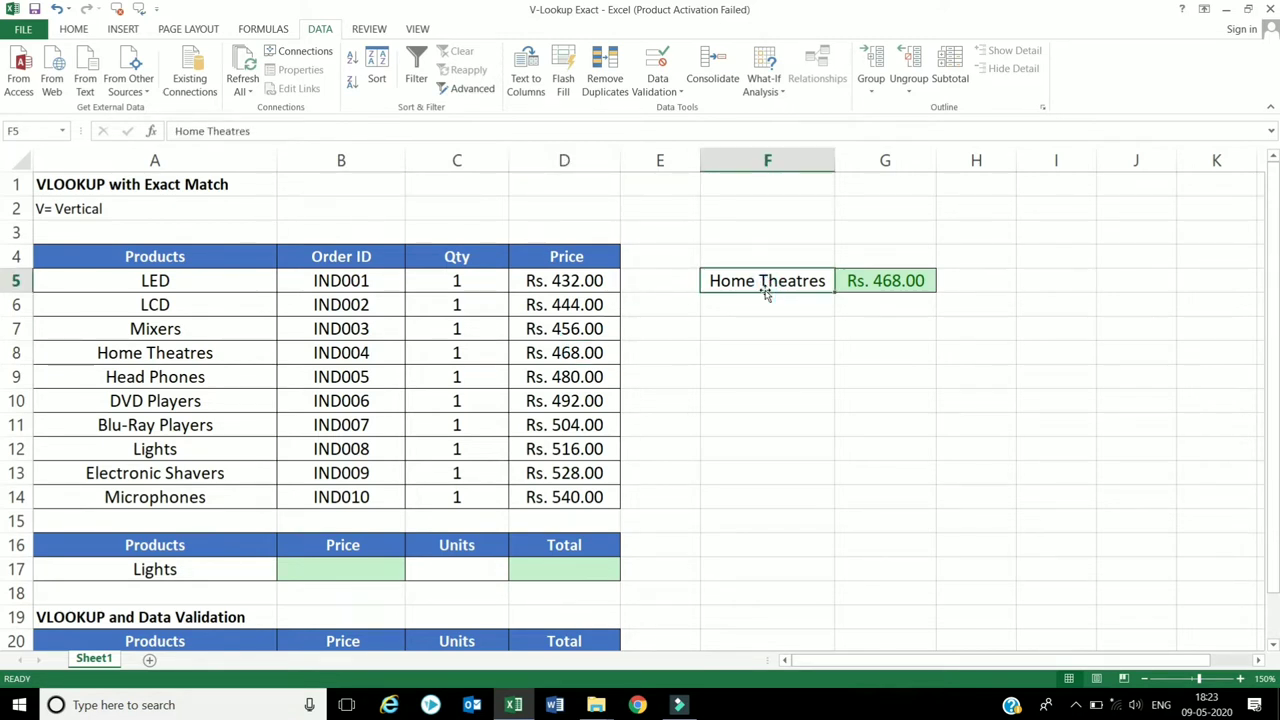
- Change the lookup product in F5 to LED, then LCD, so G5 shows Rs. 444.00
text(L)
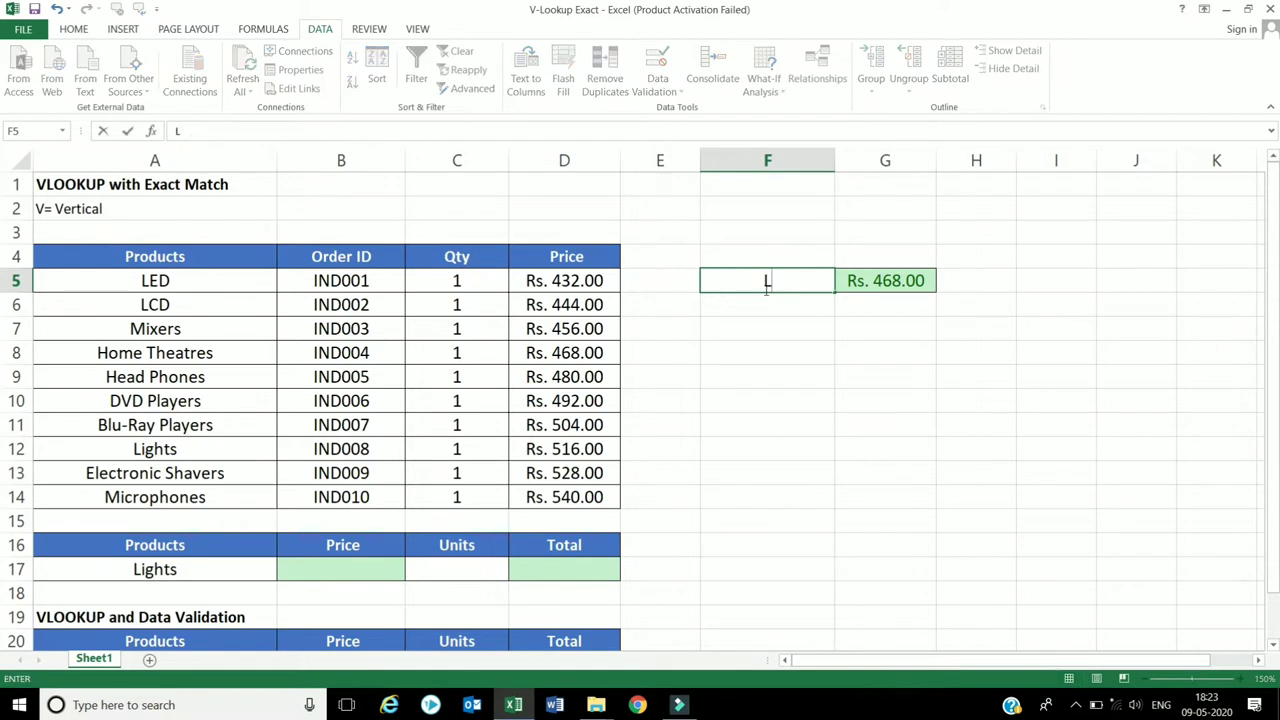
text(ED)
key(Return)
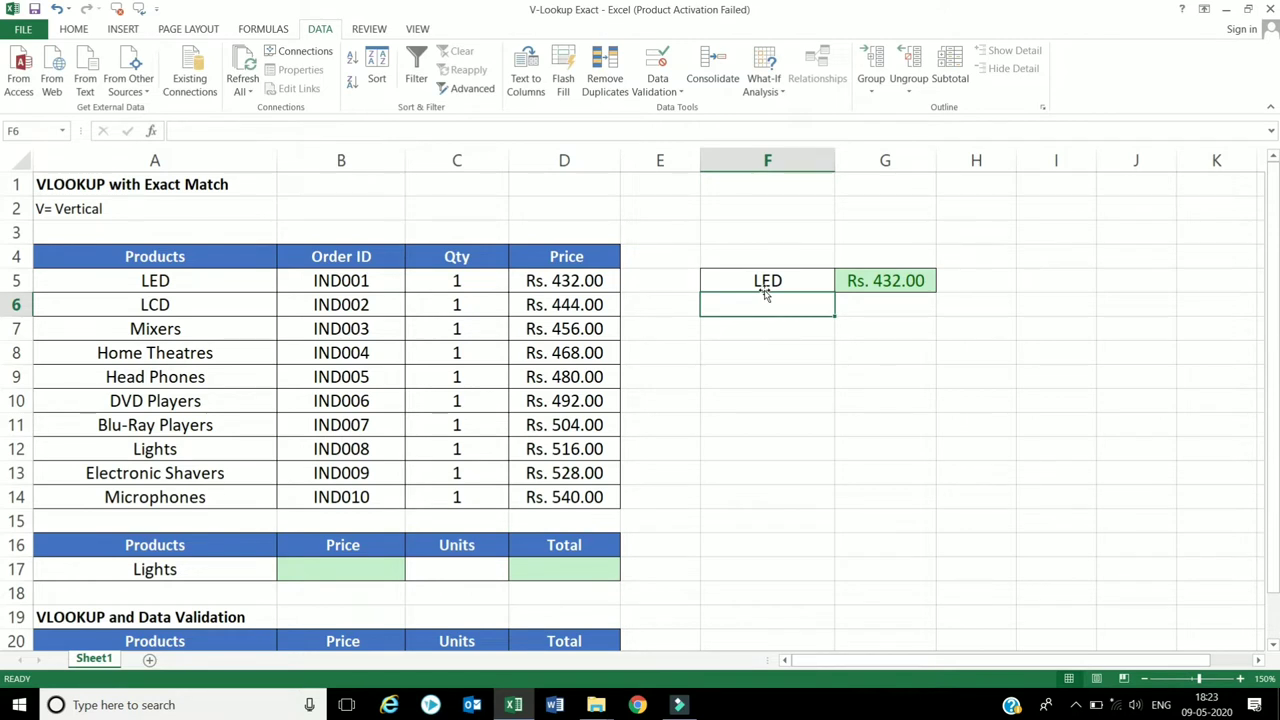
click(764, 289)
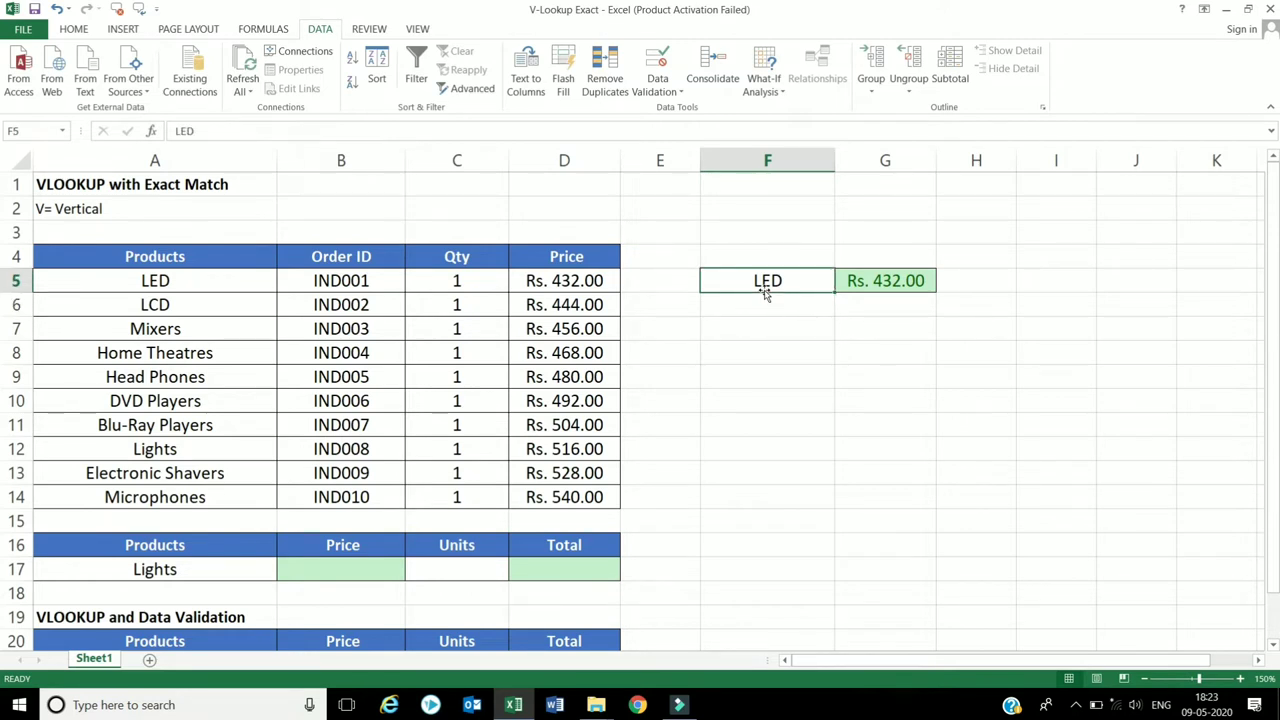
text(LCD)
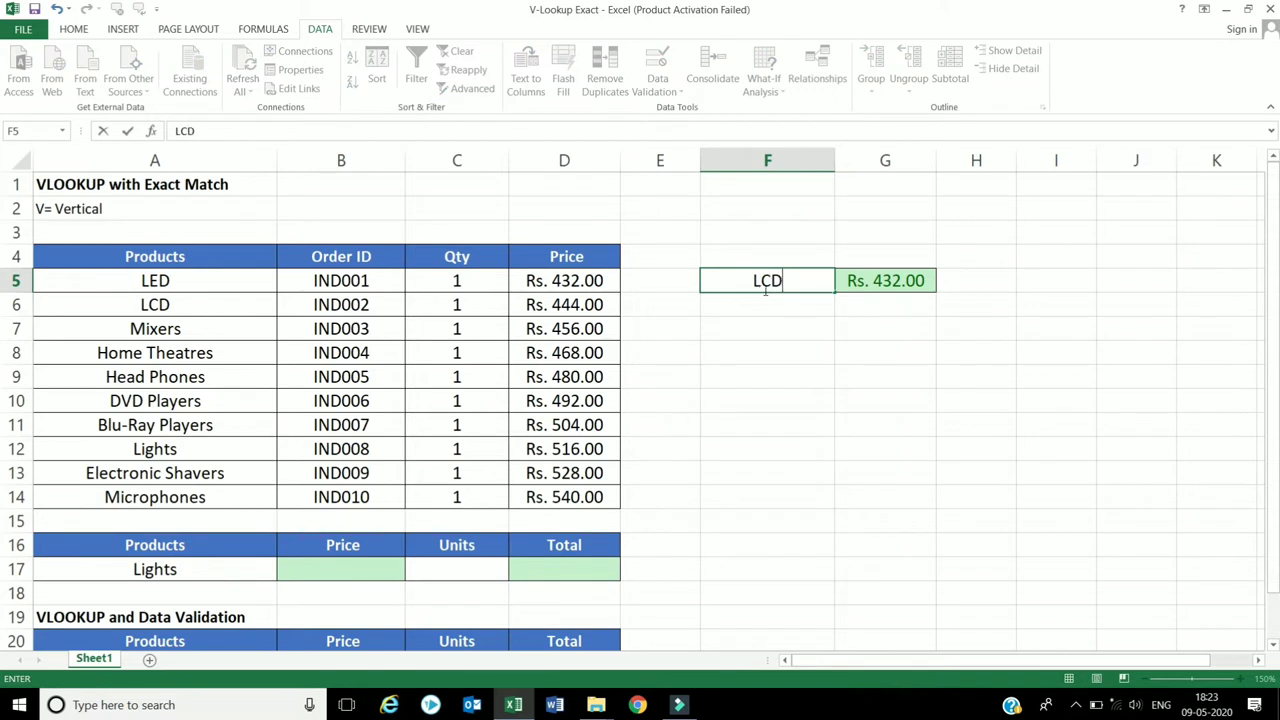
key(Return)
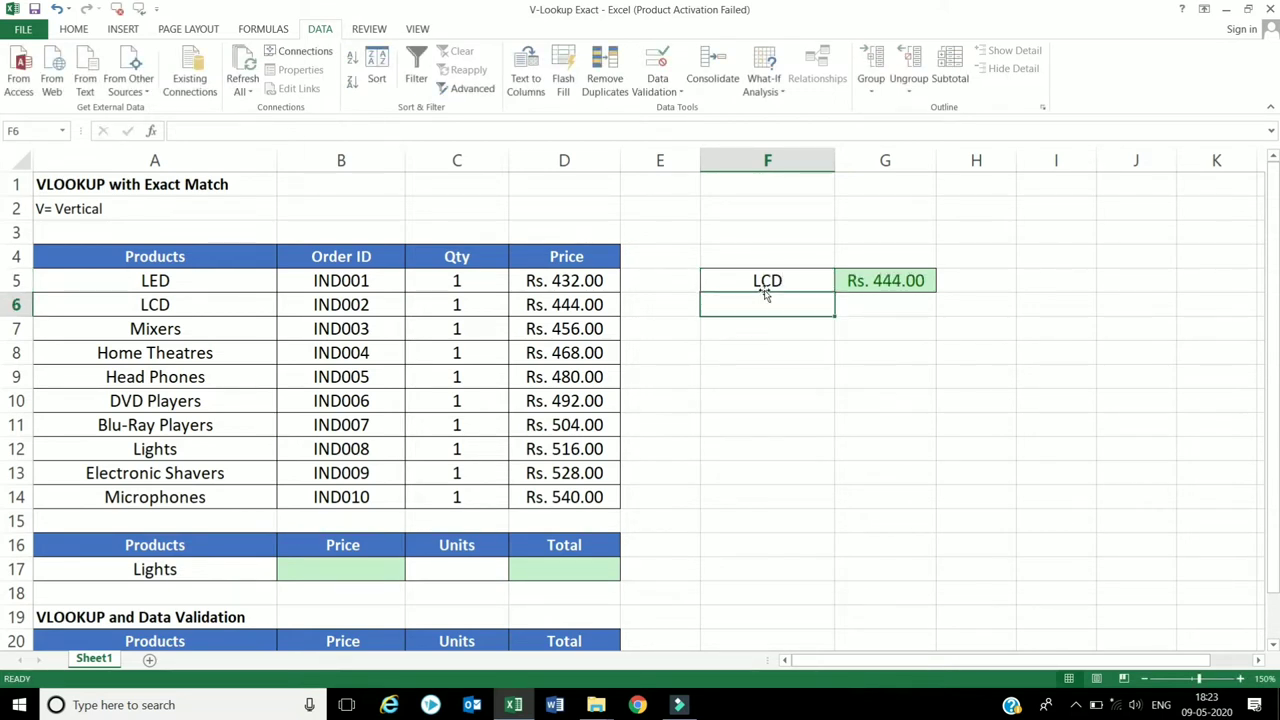
click(706, 451)
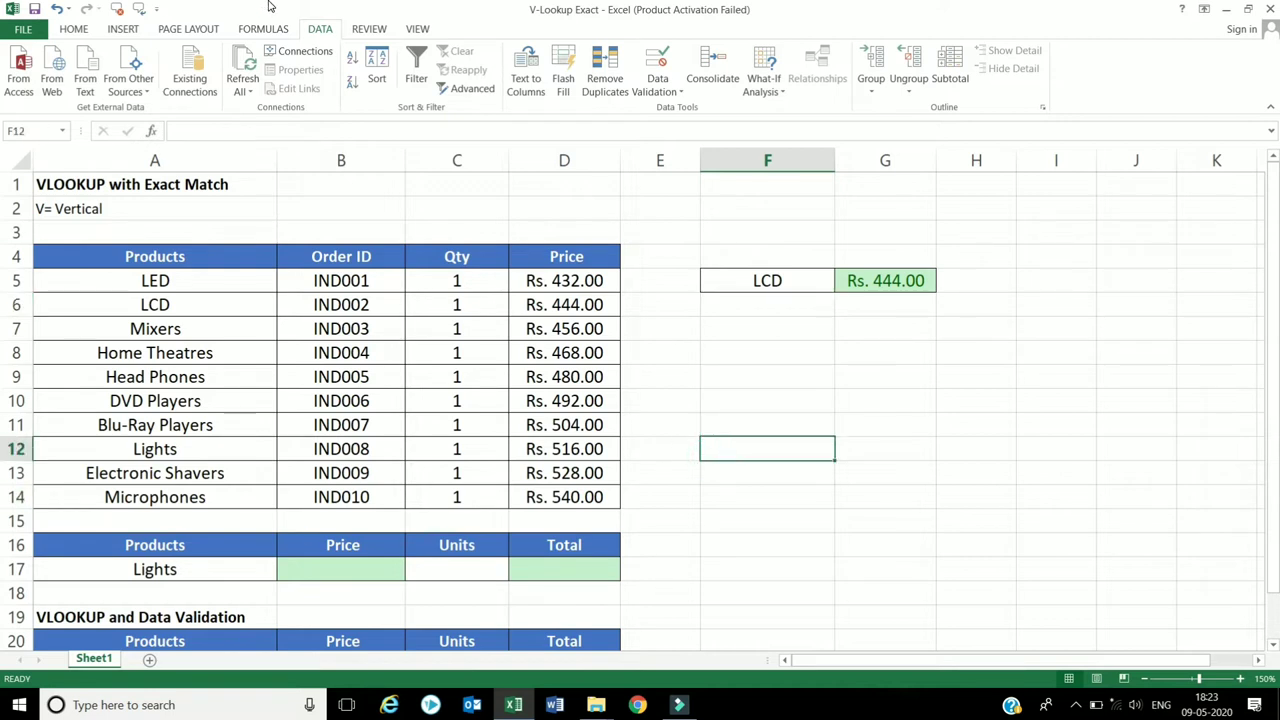
click(203, 569)
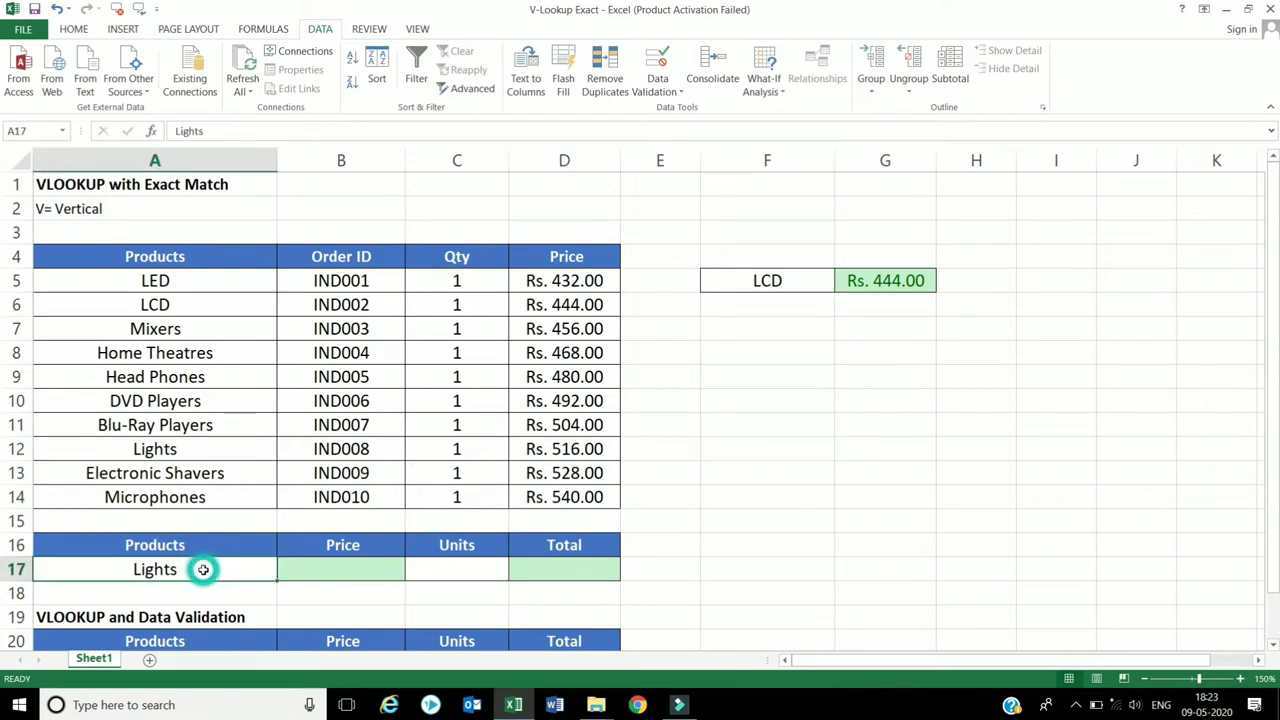
click(320, 569)
click(431, 566)
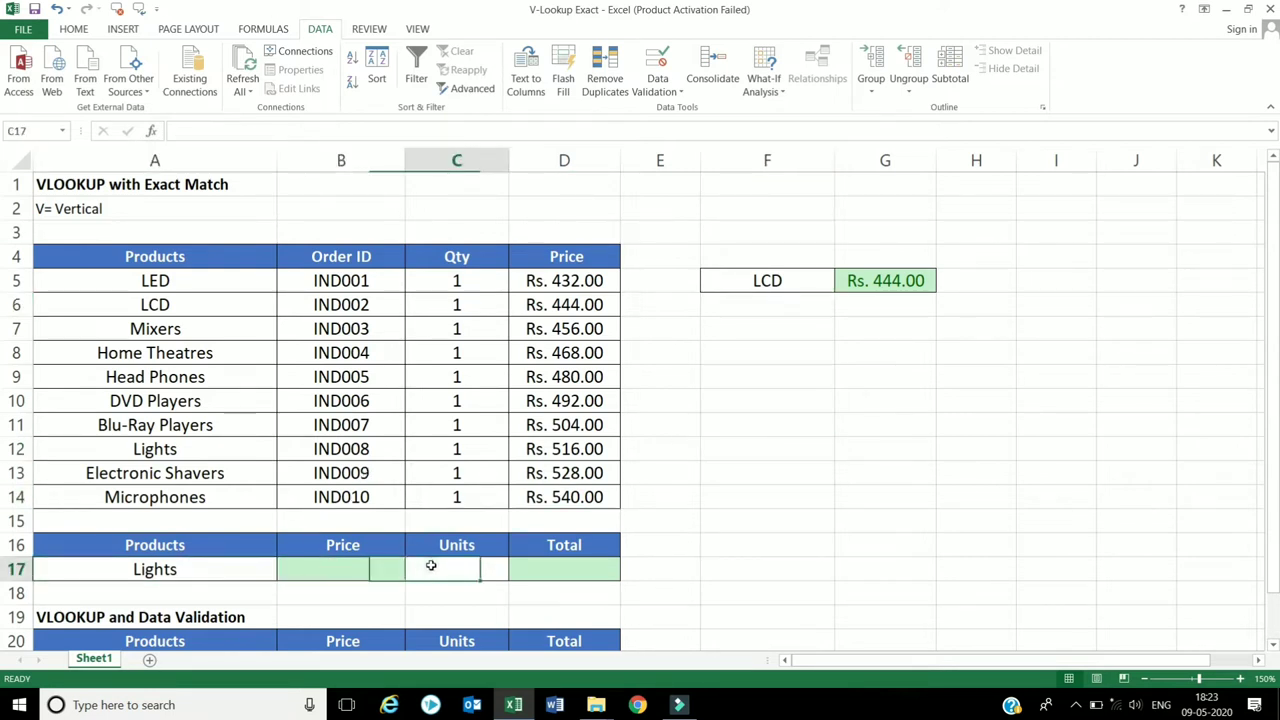
click(226, 569)
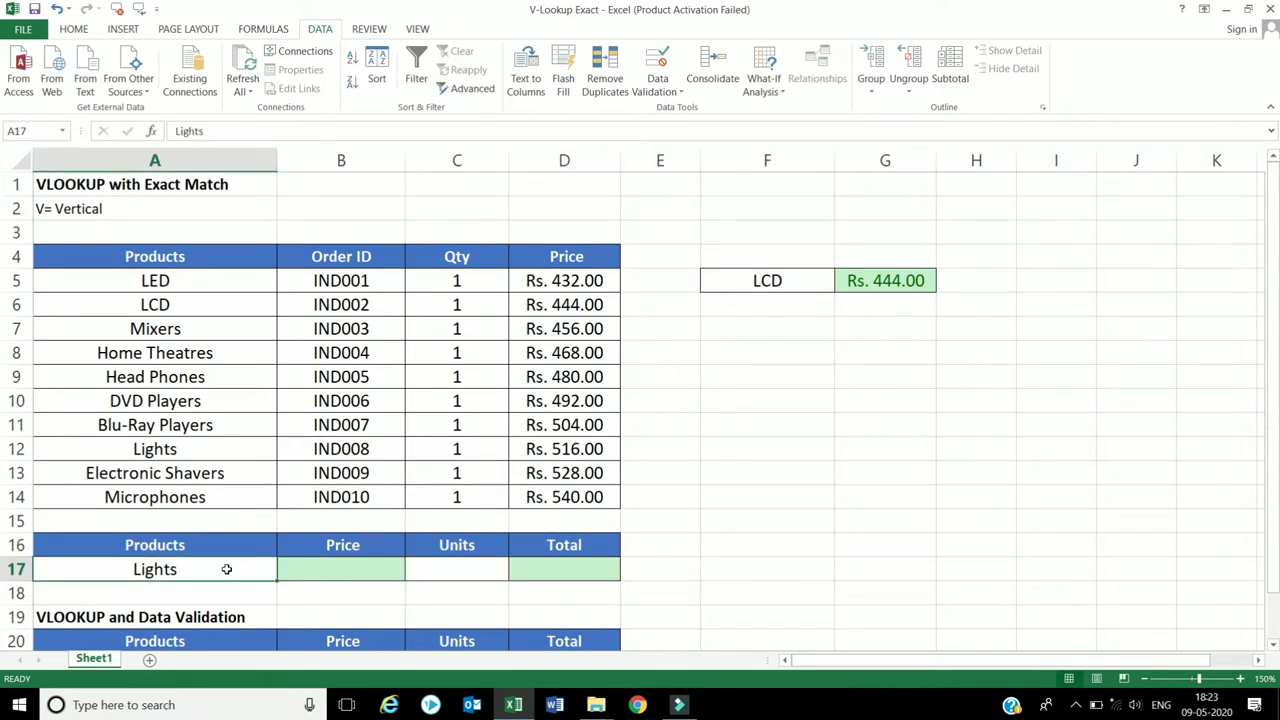
click(324, 571)
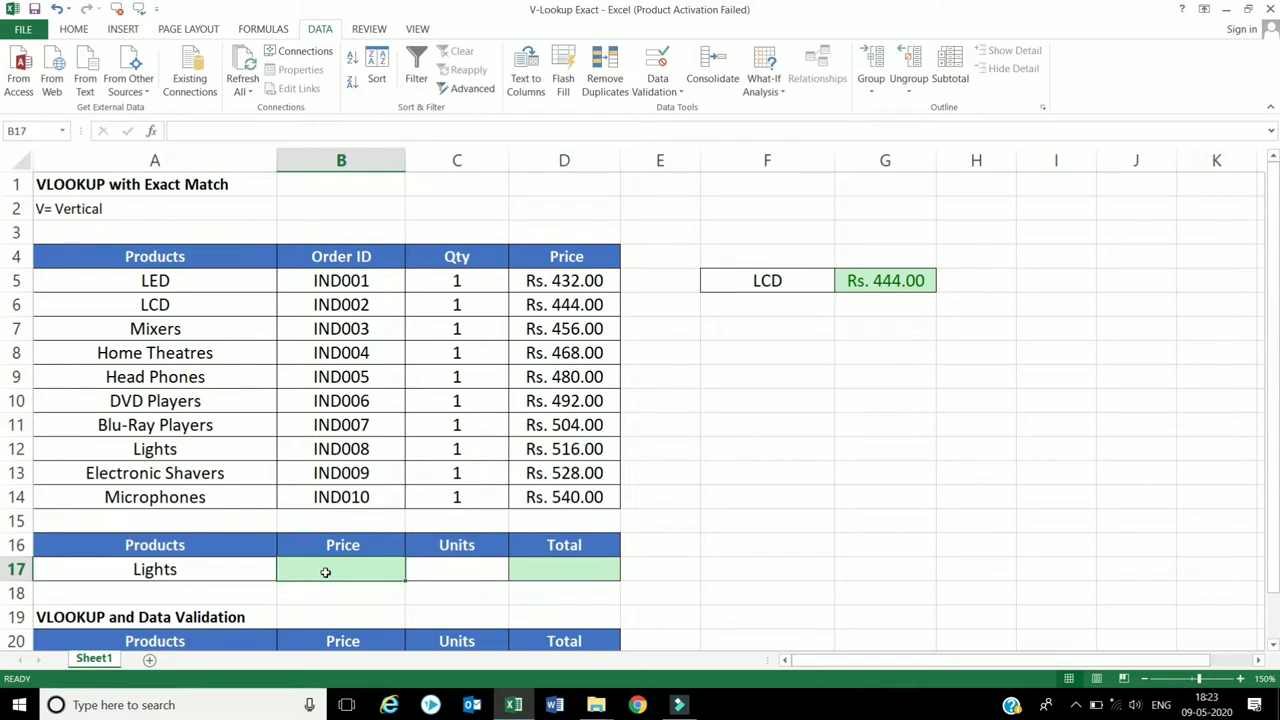
- Enter =VLOOKUP(A17,A5:D14,4,0) in B17 to return Rs. 516.00 for Lights
text(=v)
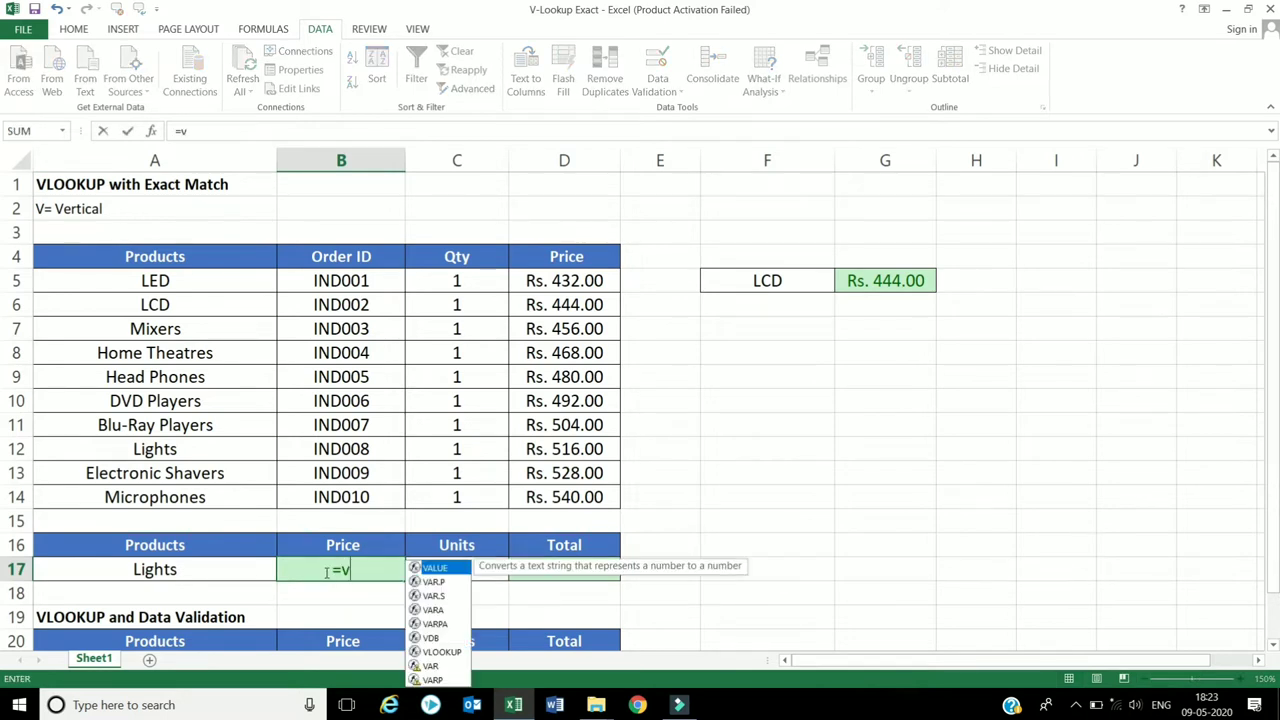
text(loo)
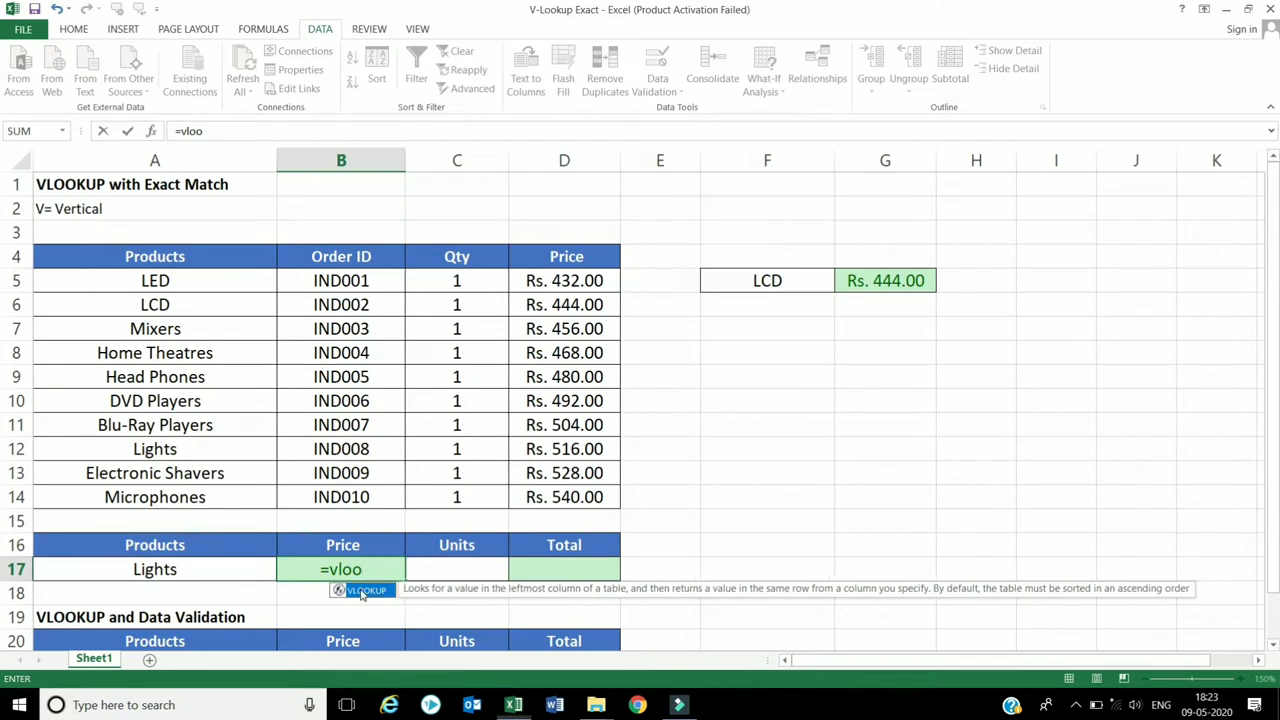
double_click(362, 591)
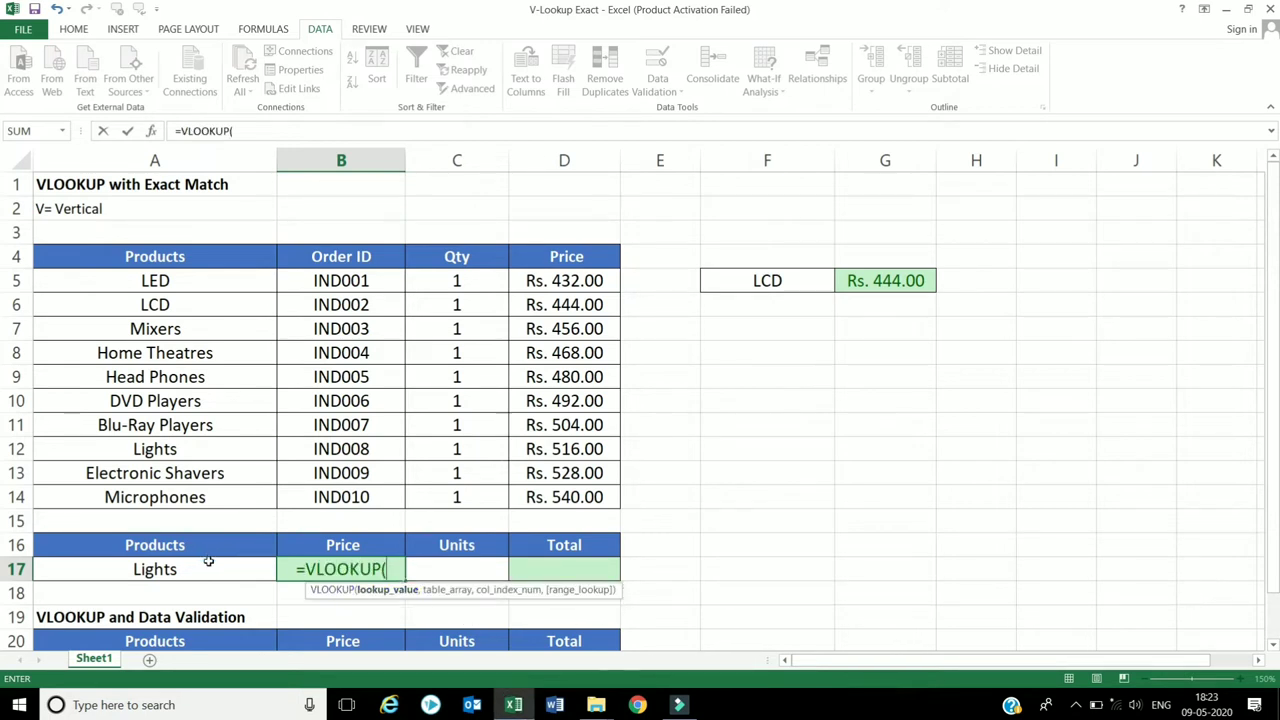
click(216, 567)
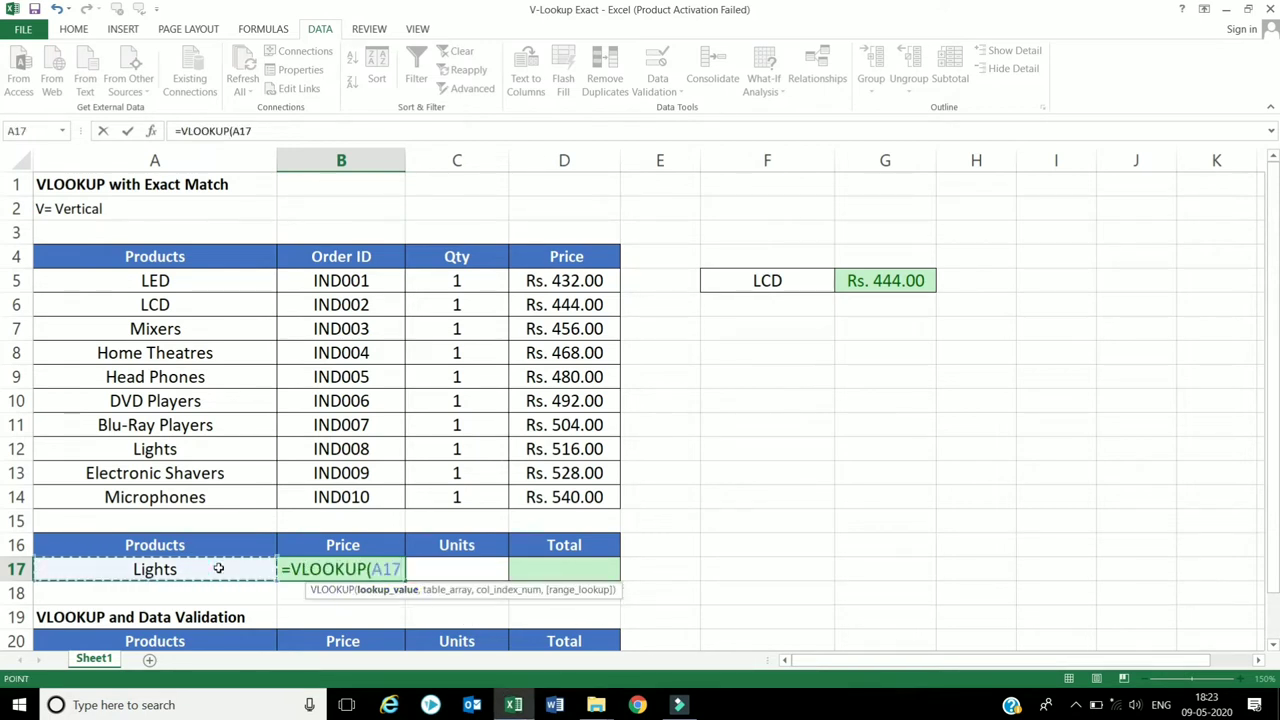
text(,)
mouse_move(140, 280)
mouse_down()
mouse_move(182, 329)
mouse_move(568, 497)
mouse_up()
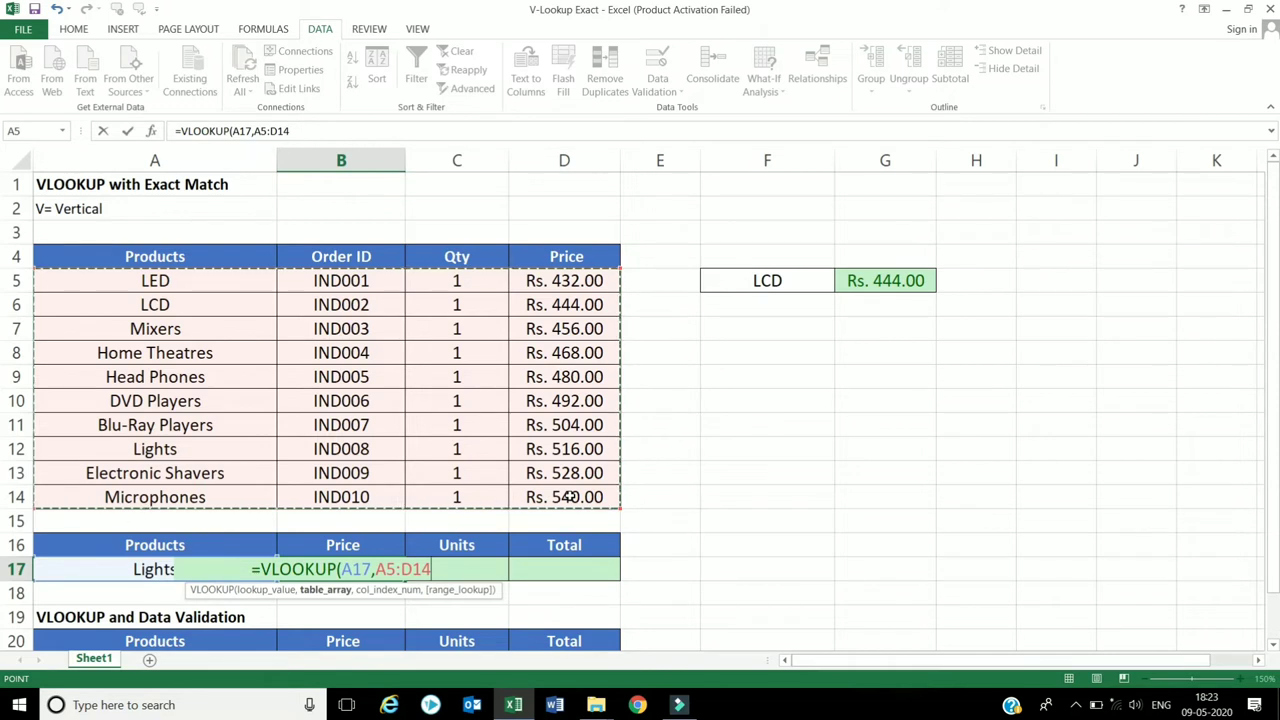
text(,)
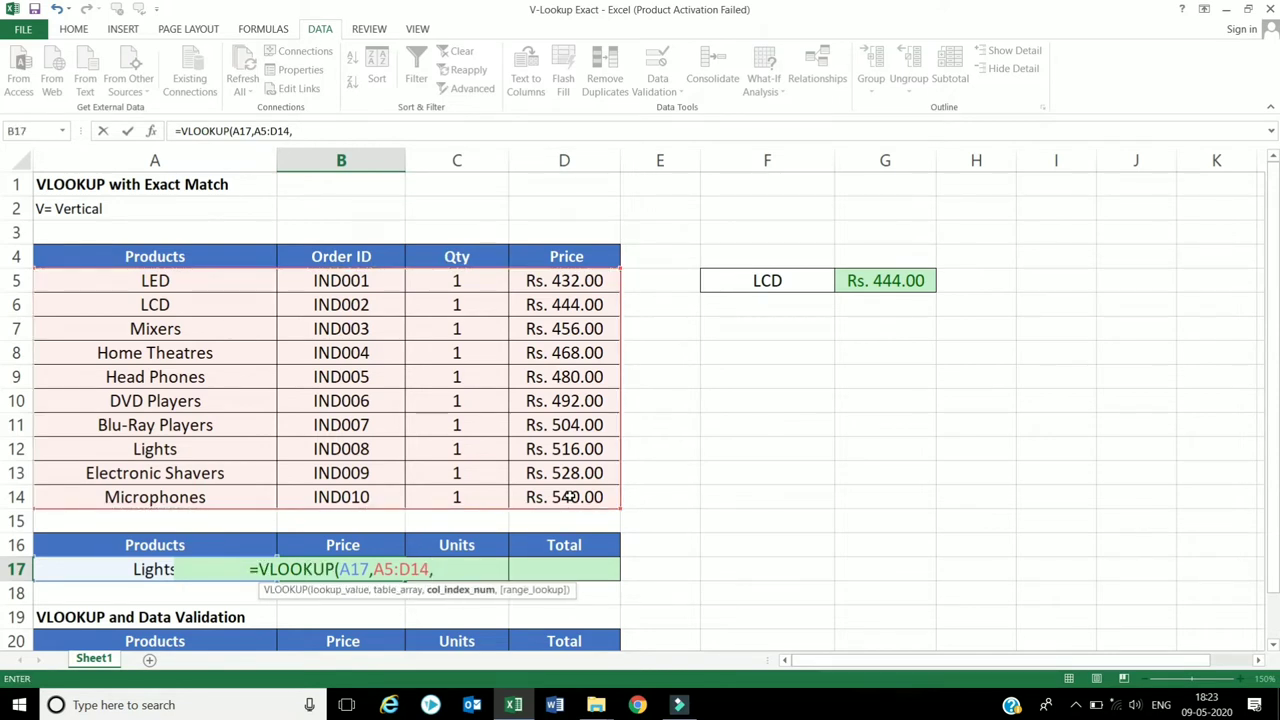
text(4)
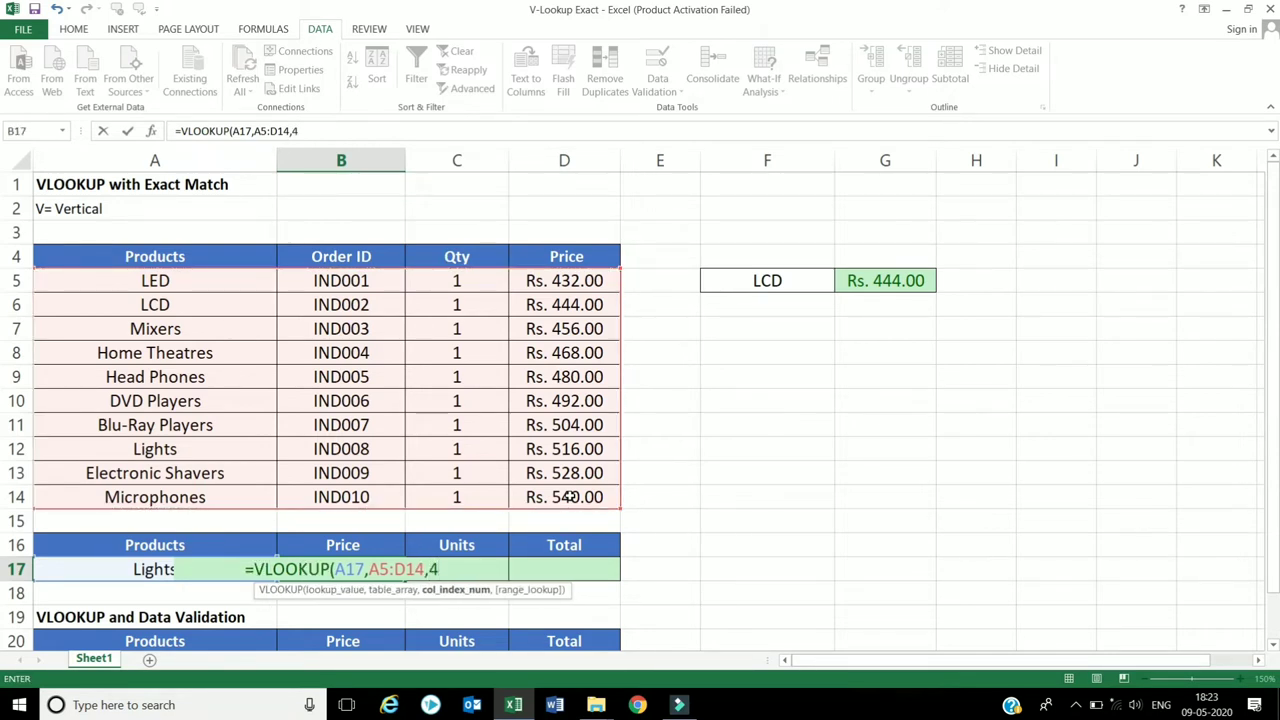
text(,0)
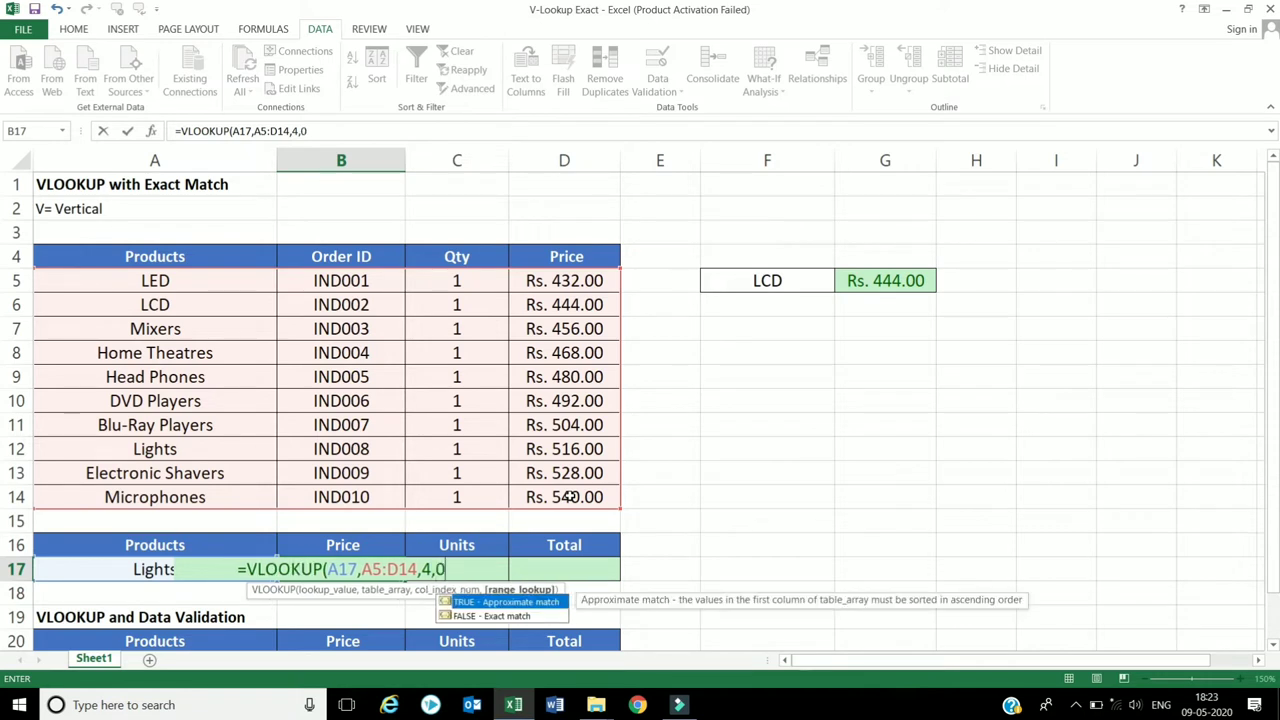
text())
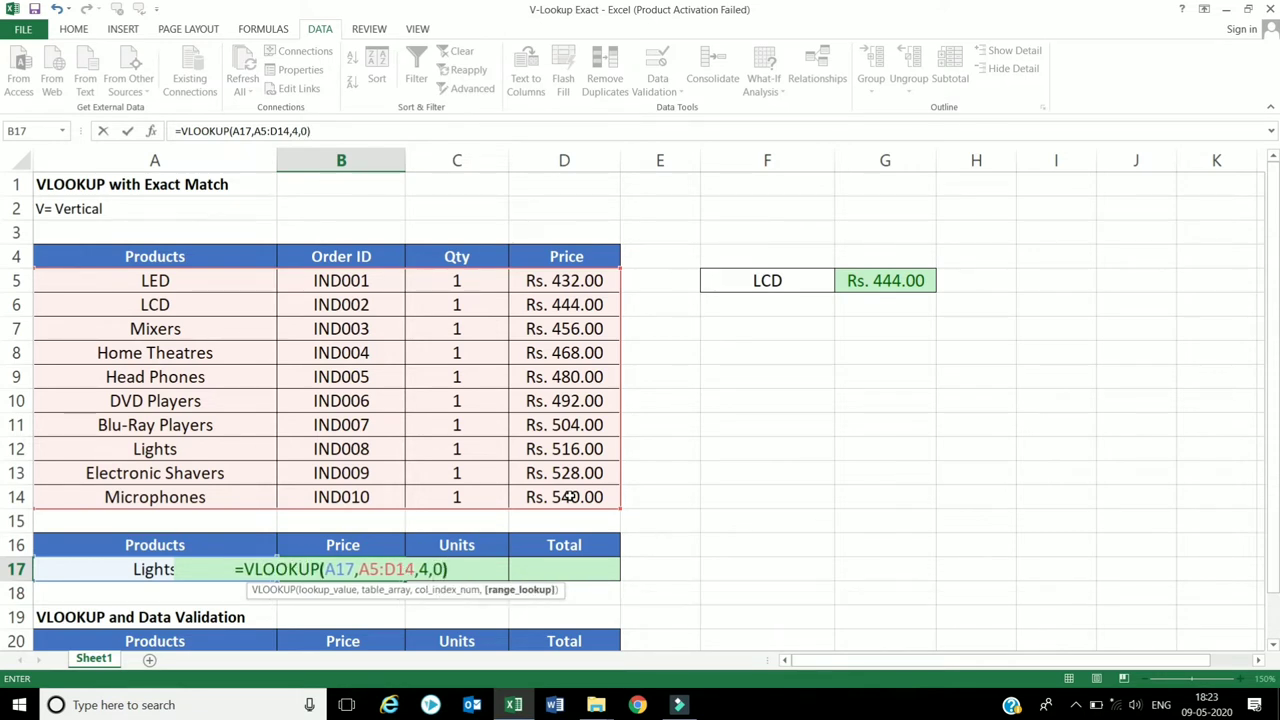
key(Return)
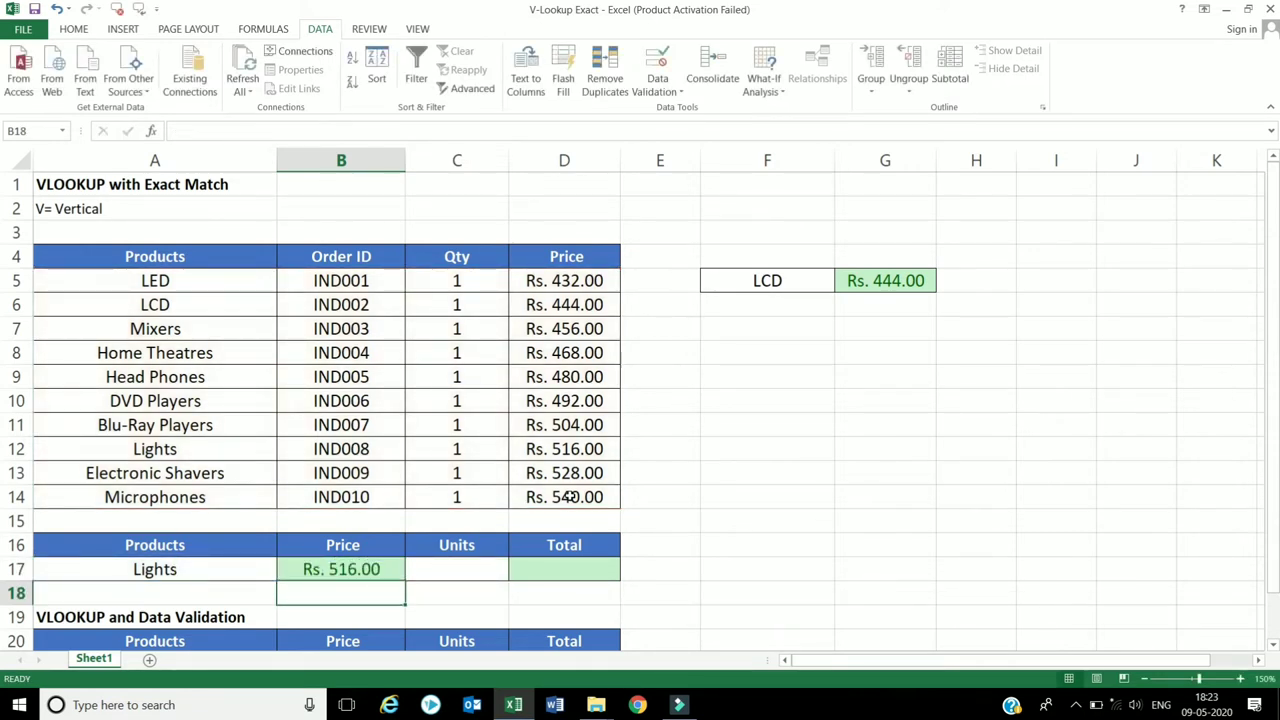
- Enter 5 as the Units for Lights in C17
click(550, 447)
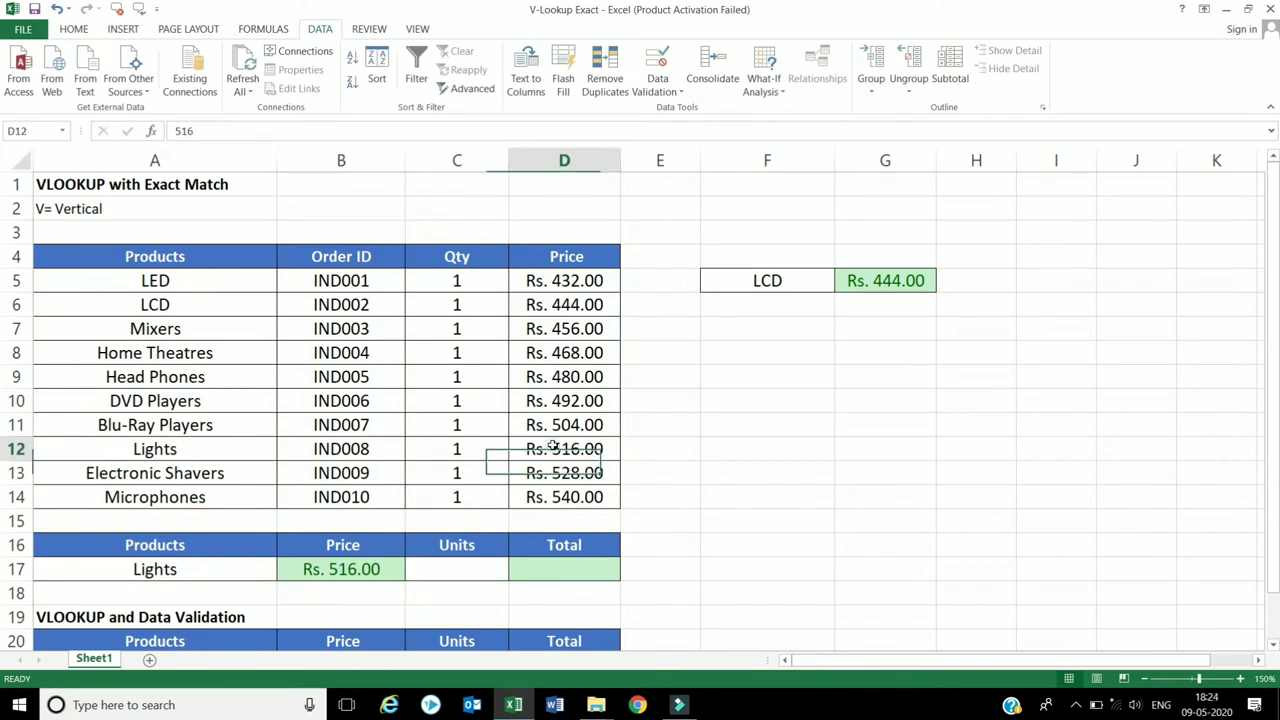
click(451, 566)
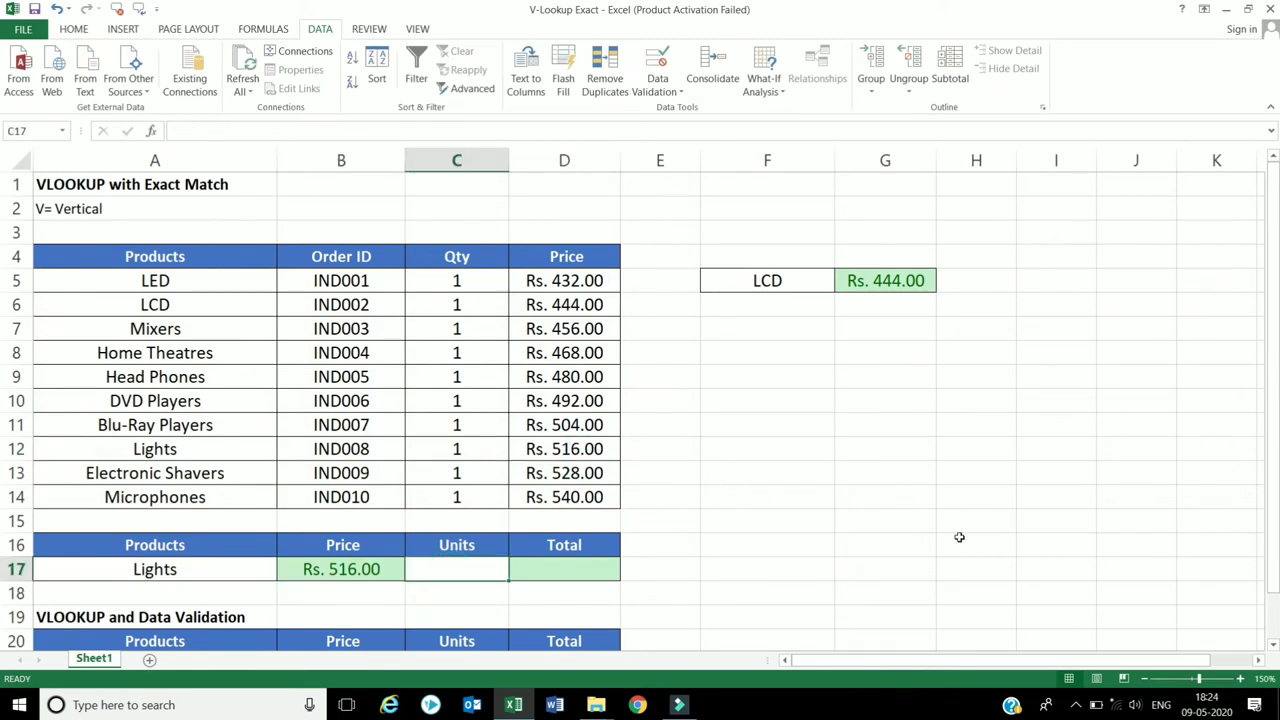
text(5)
key(Tab)
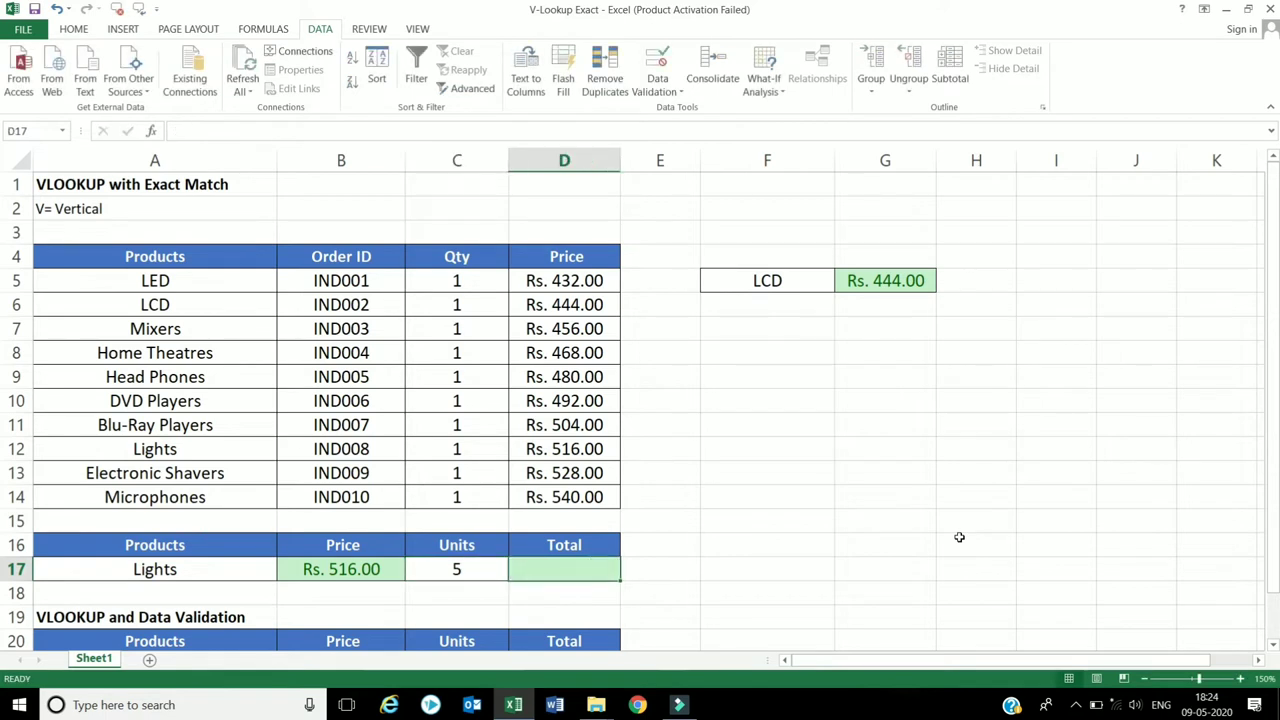
- Enter =B17*C17 in D17 for a Total of Rs. 2,580.00
text(=)
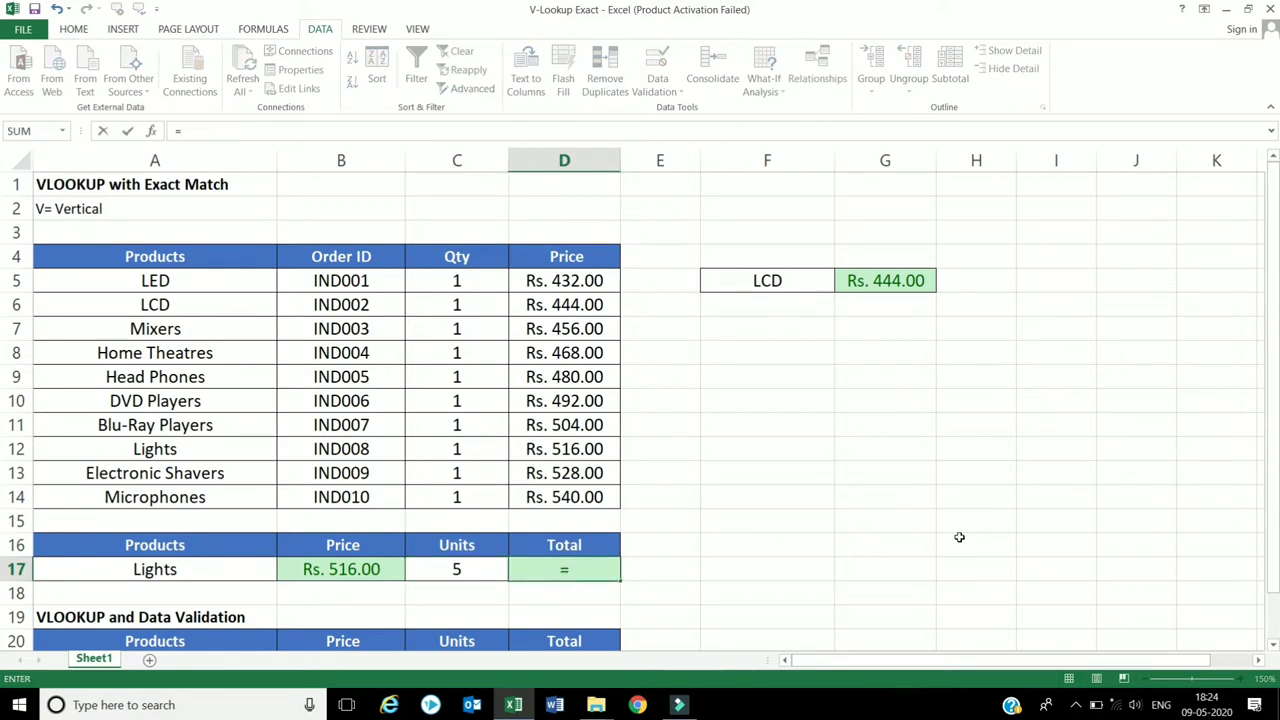
key(Left)
key(Left)
text(*)
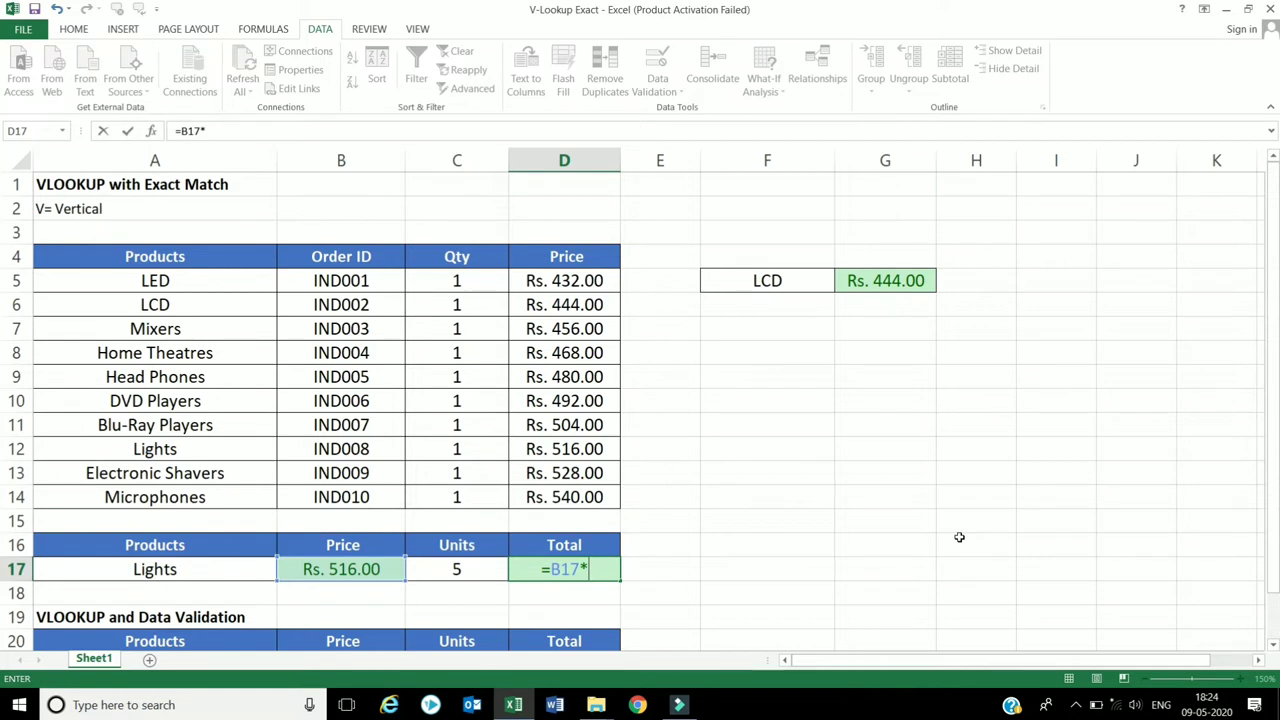
key(Left)
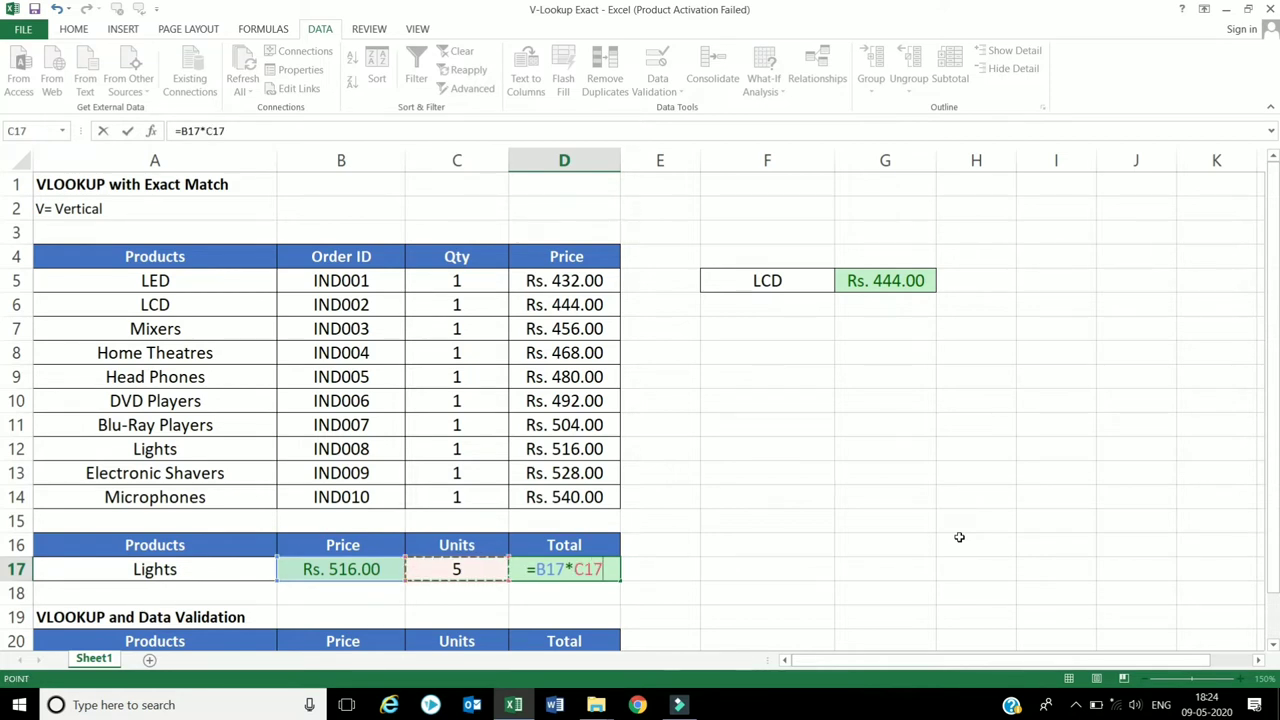
key(Return)
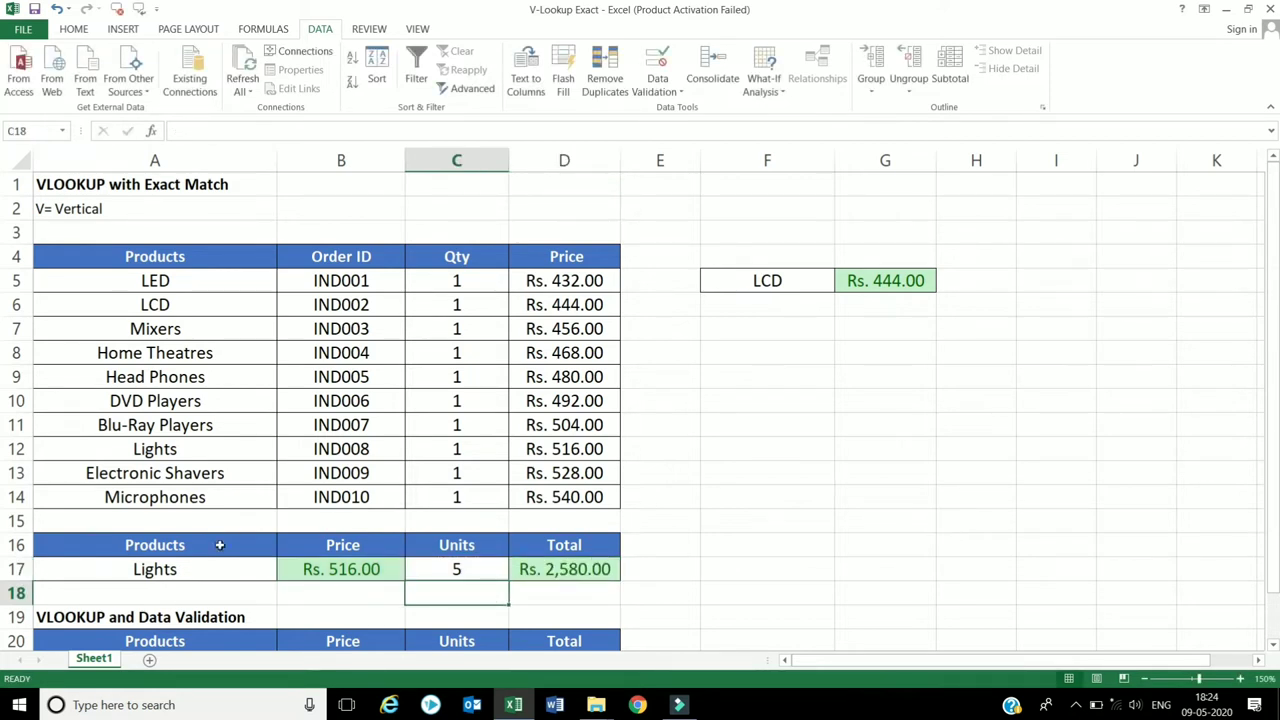
- Change A17 to DVD Players, then Mixers, so row 17 shows Rs. 456.00 and total Rs. 2,280.00
click(229, 564)
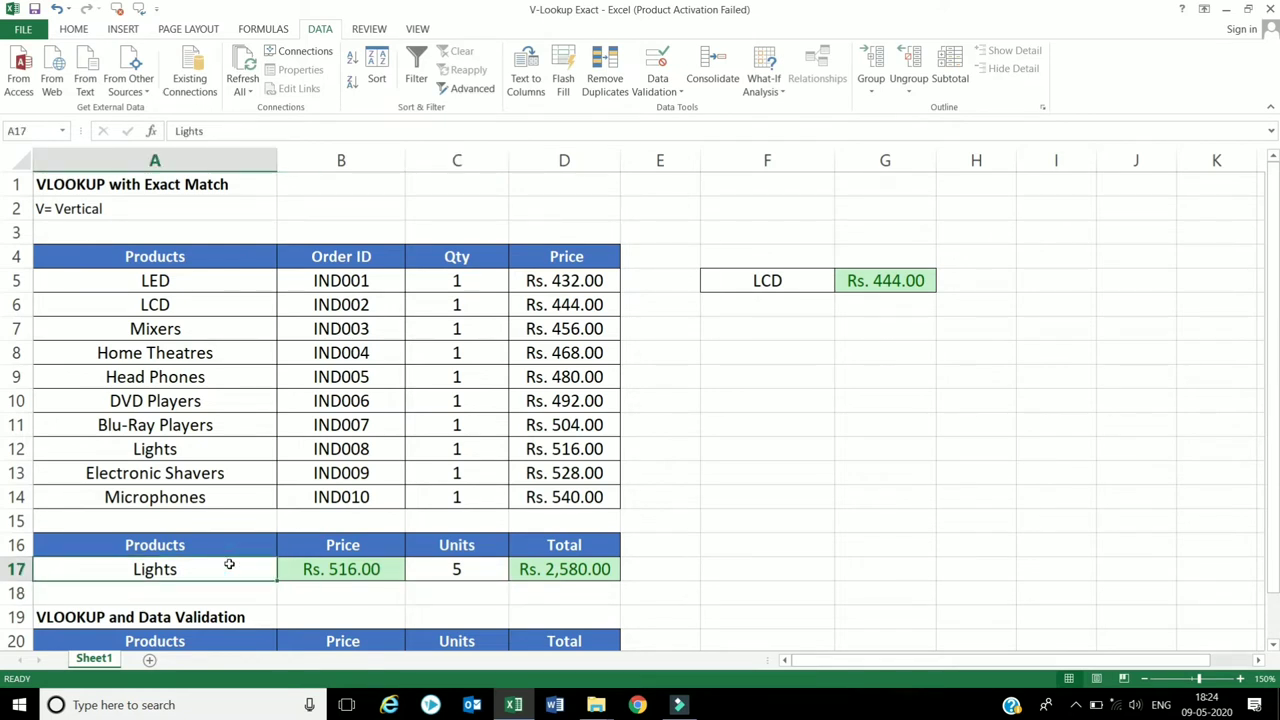
text(DVD)
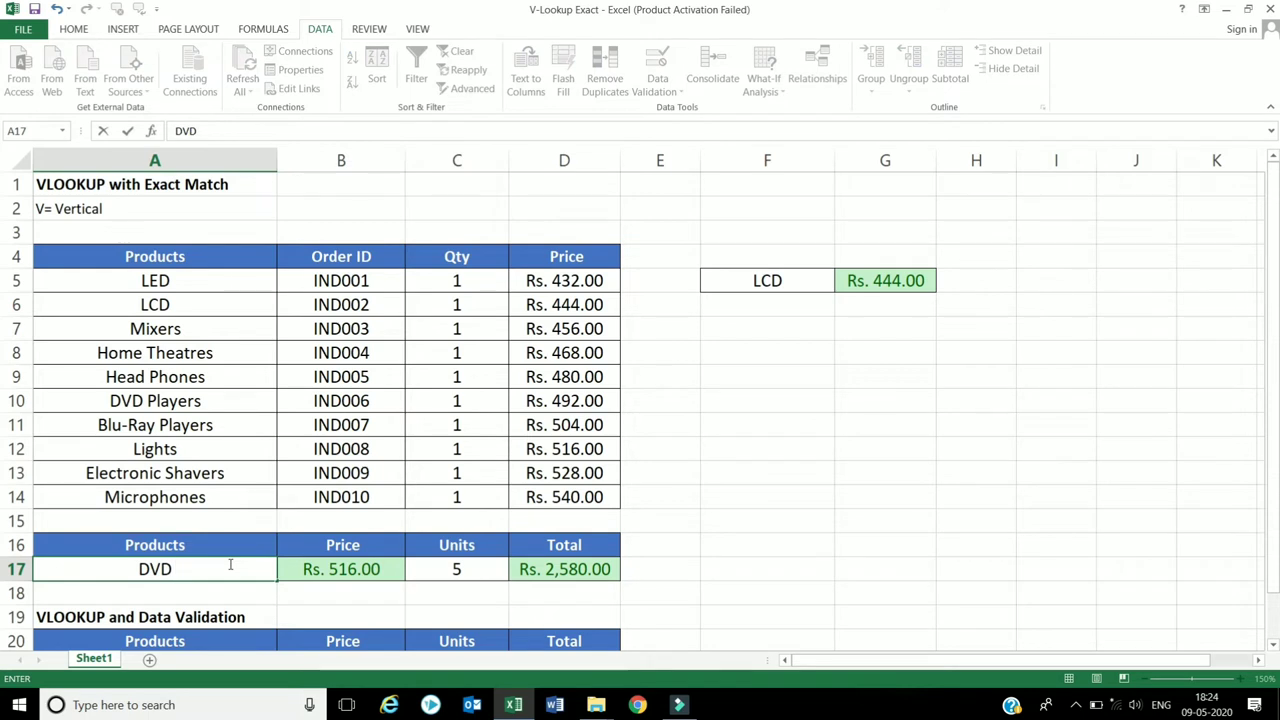
text( Play)
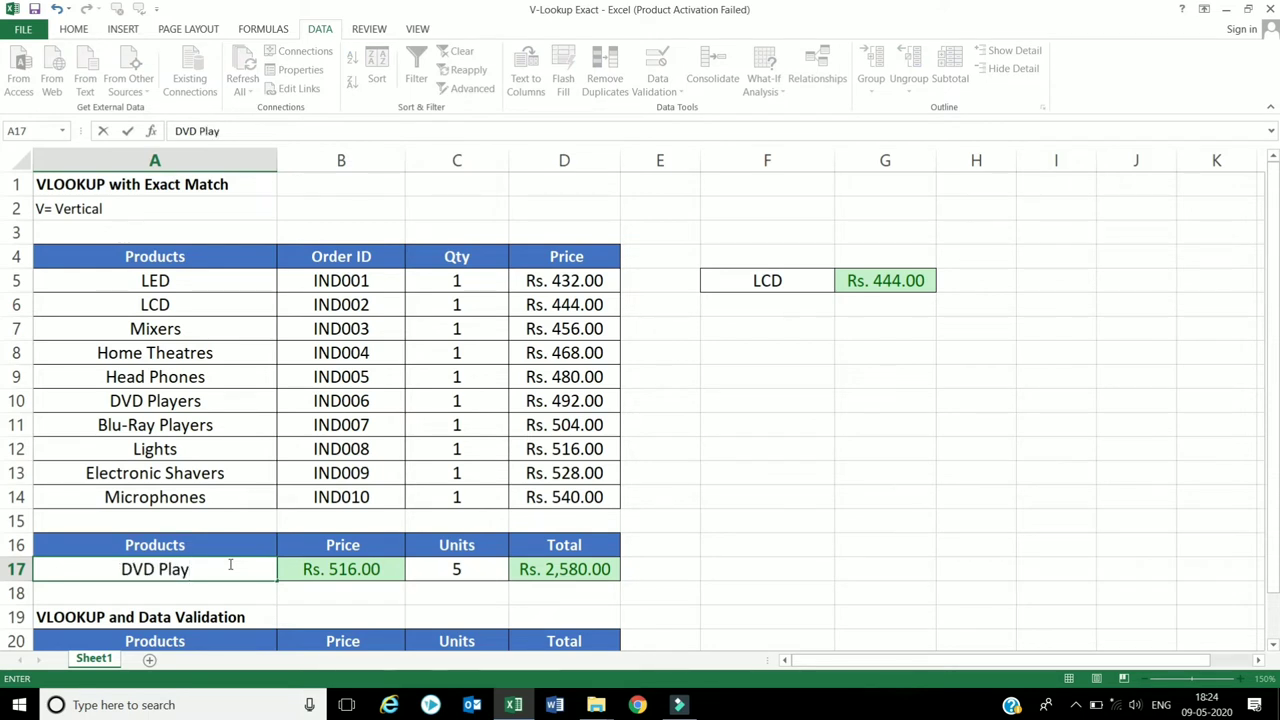
text(ers)
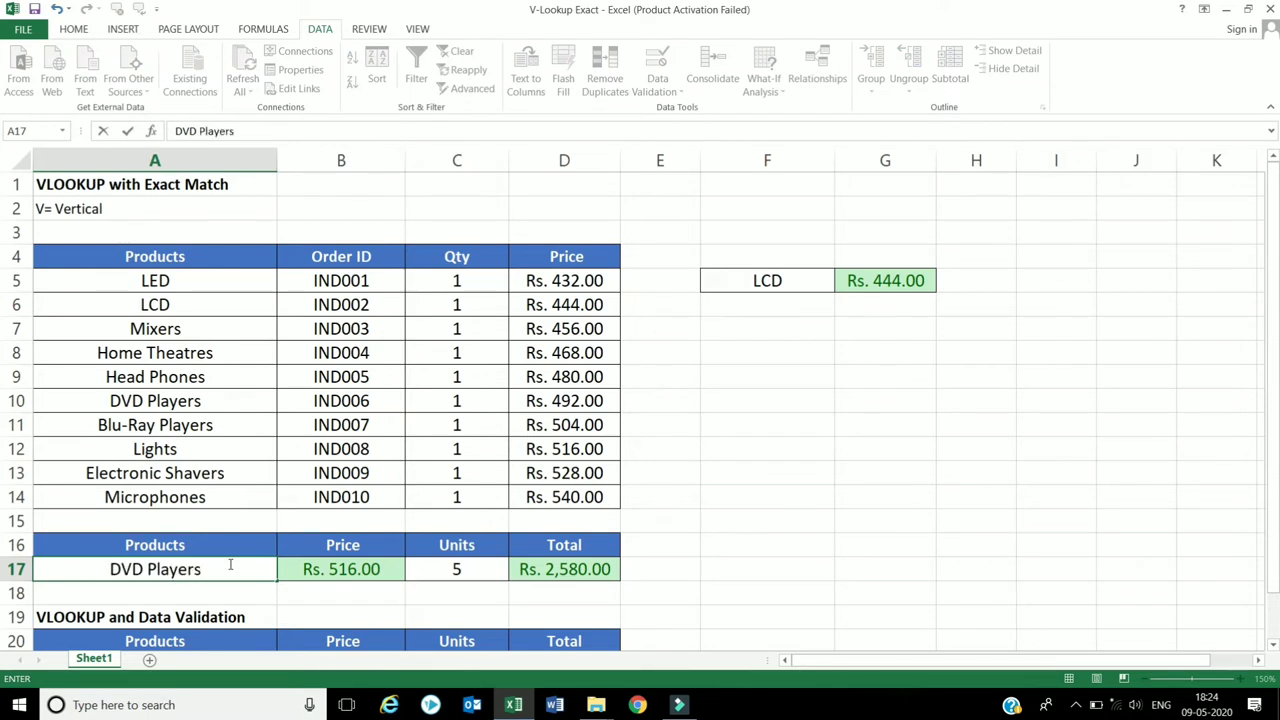
key(Return)
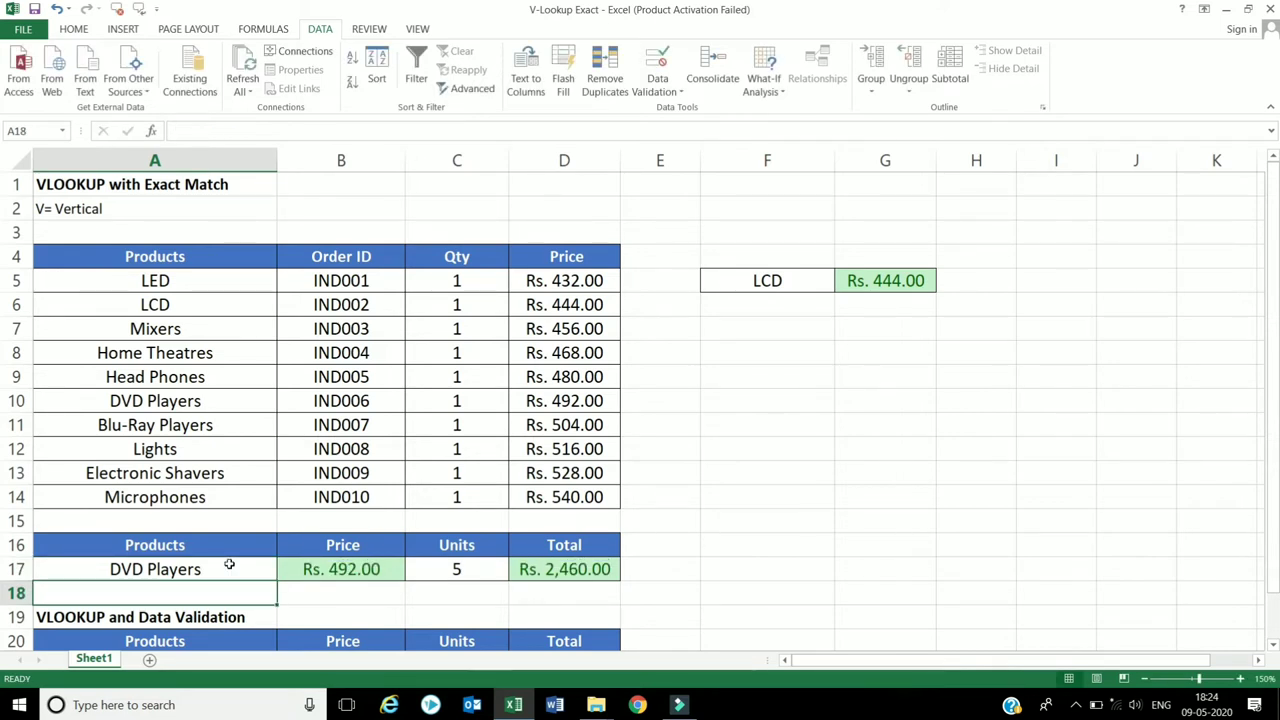
click(229, 564)
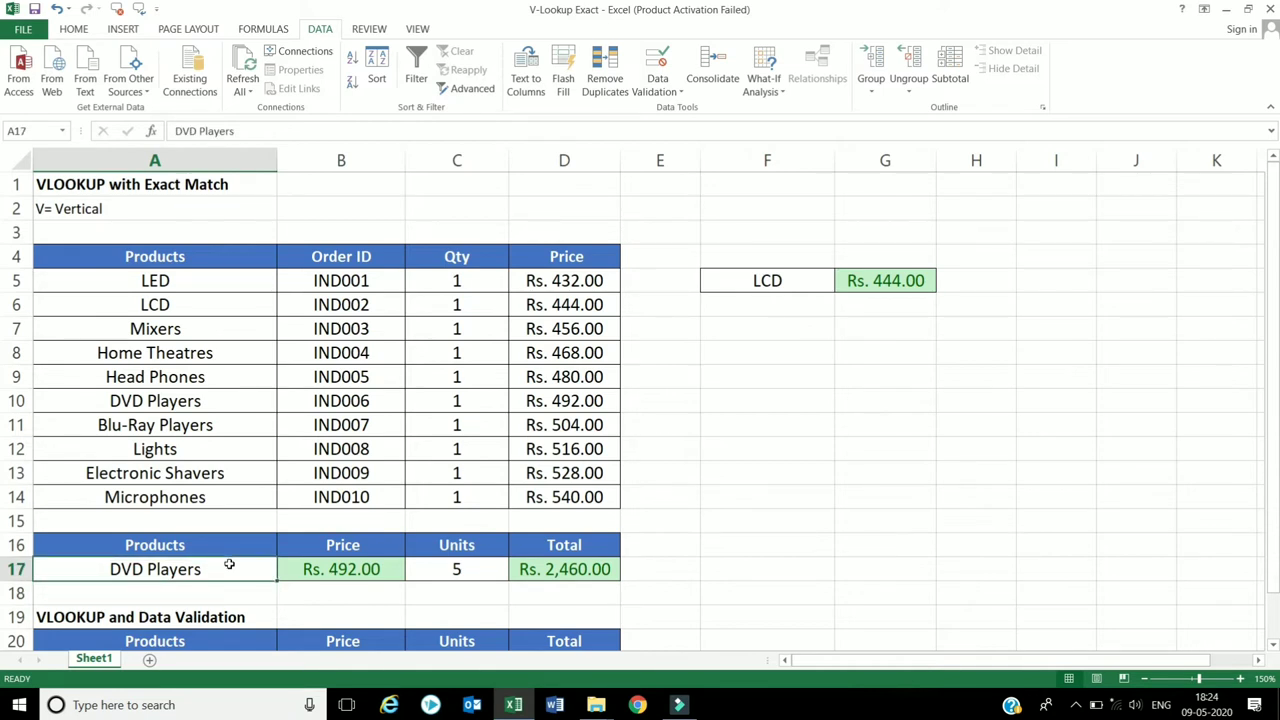
text(Mix)
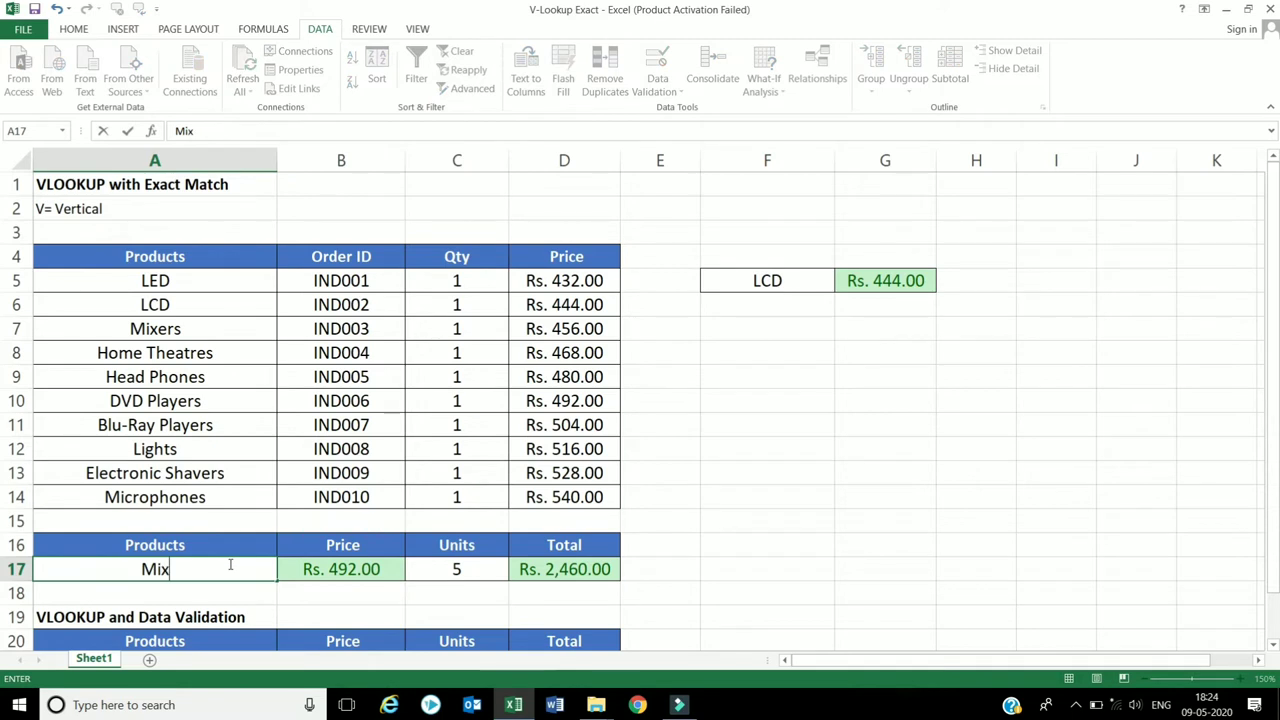
text(ers)
key(Return)
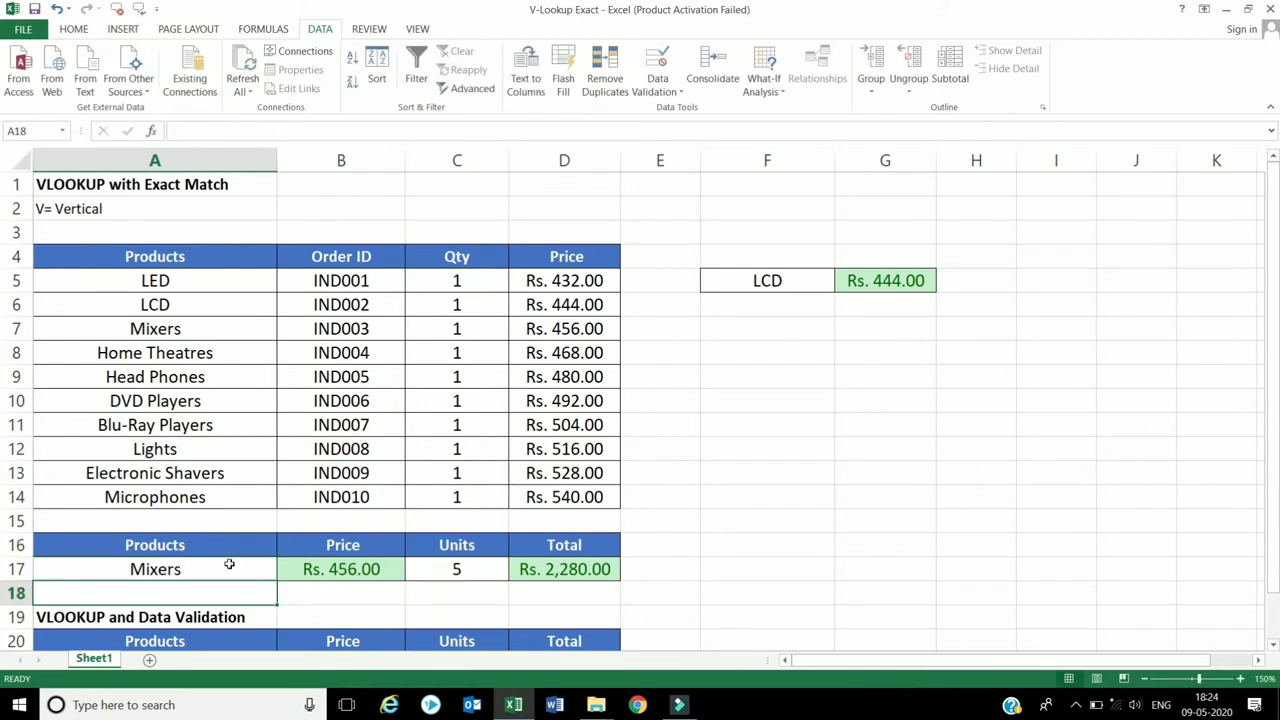
click(137, 567)
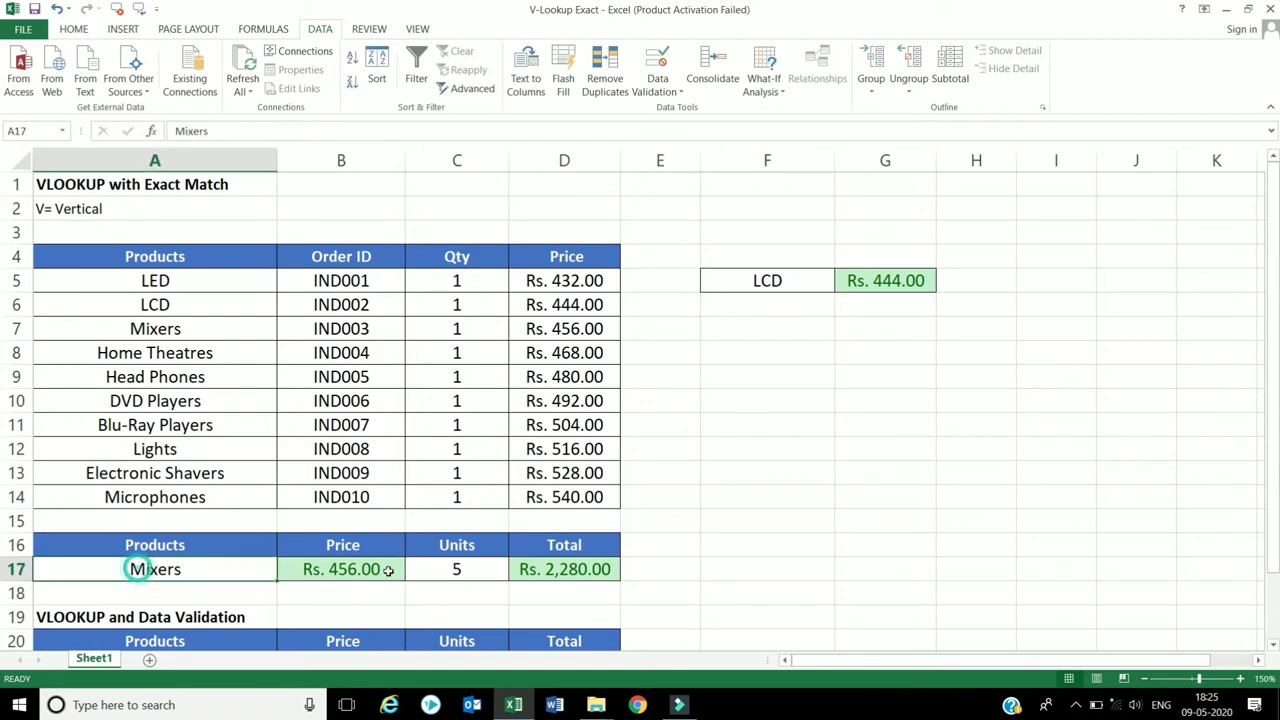
click(603, 566)
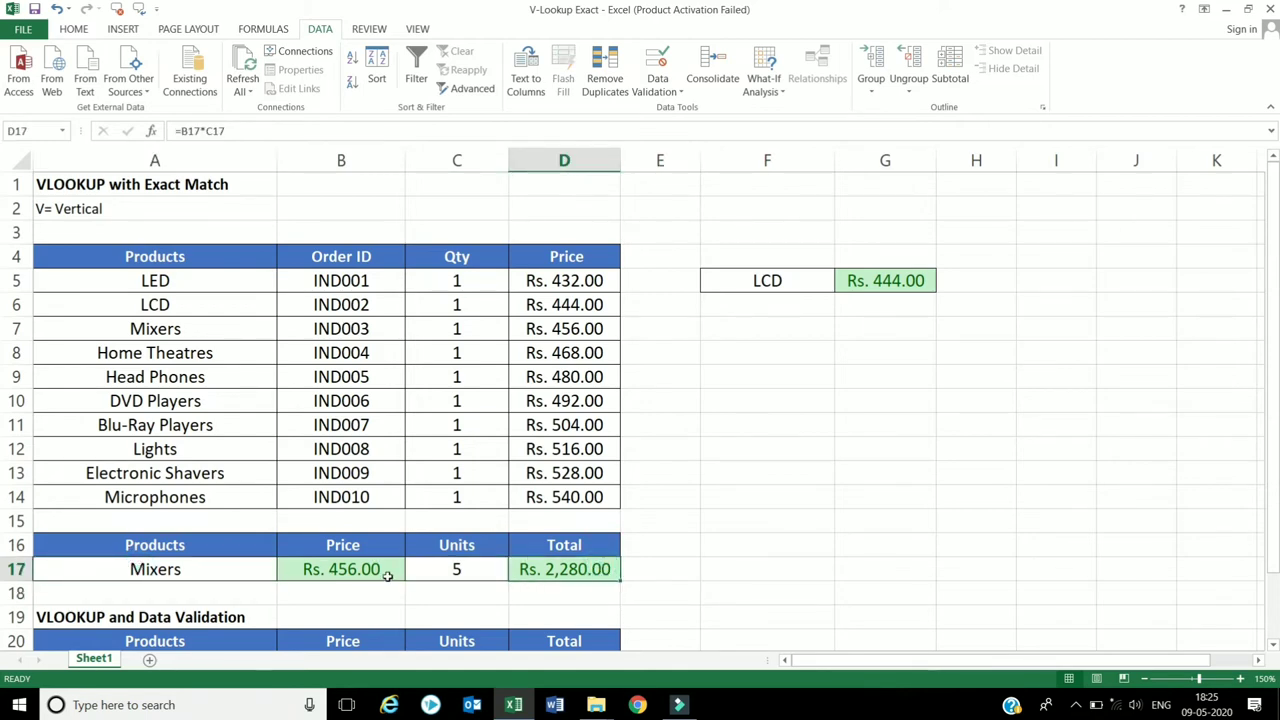
scroll(336, 582, down, 1)
click(263, 594)
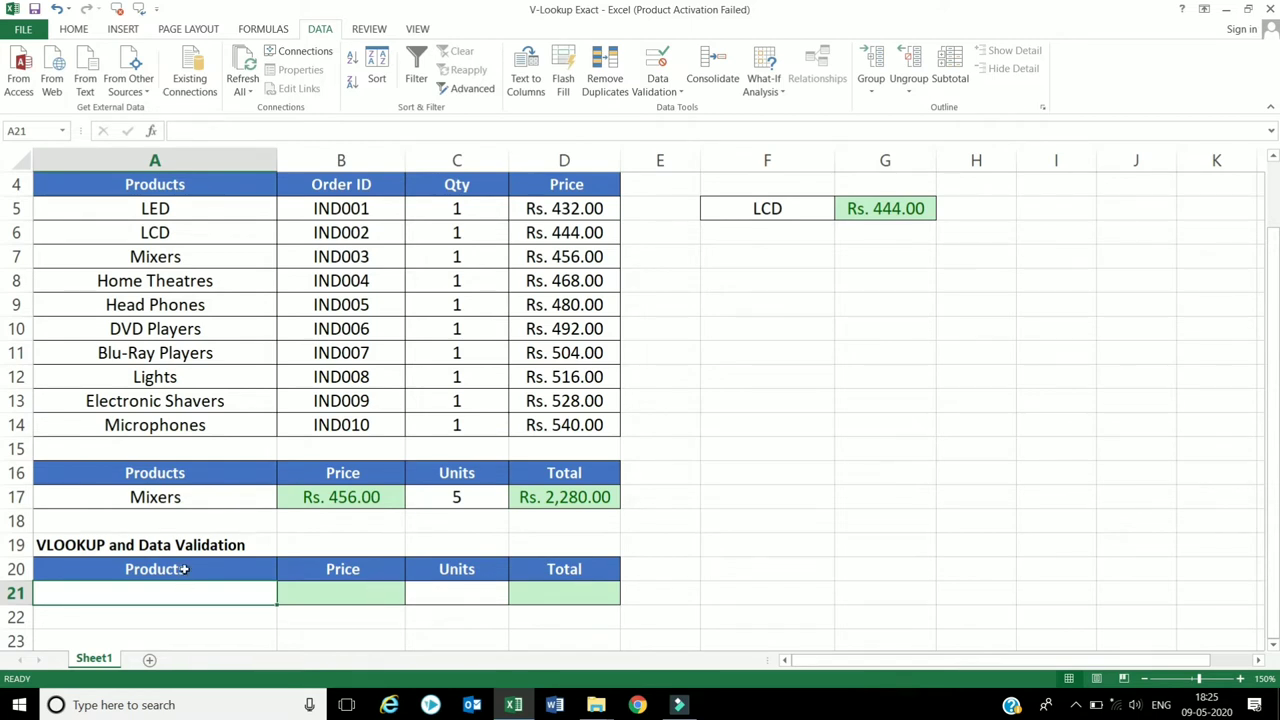
click(200, 506)
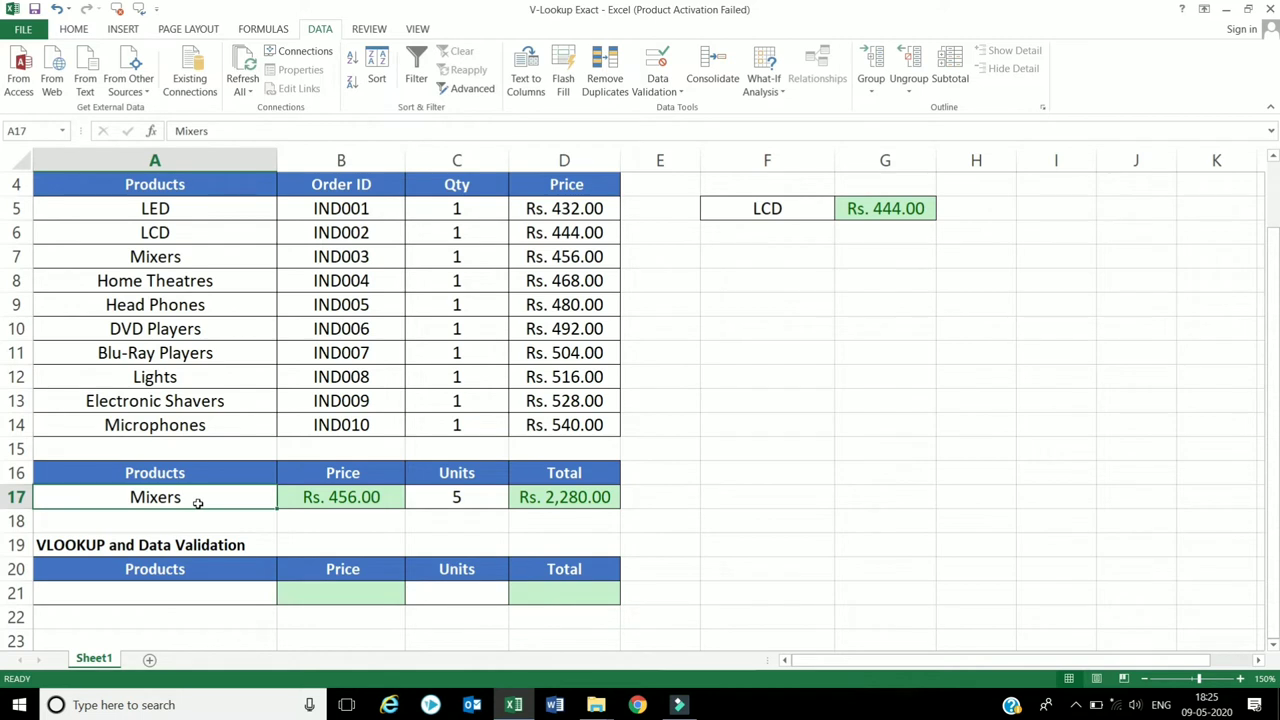
double_click(198, 503)
key(BackSpace)
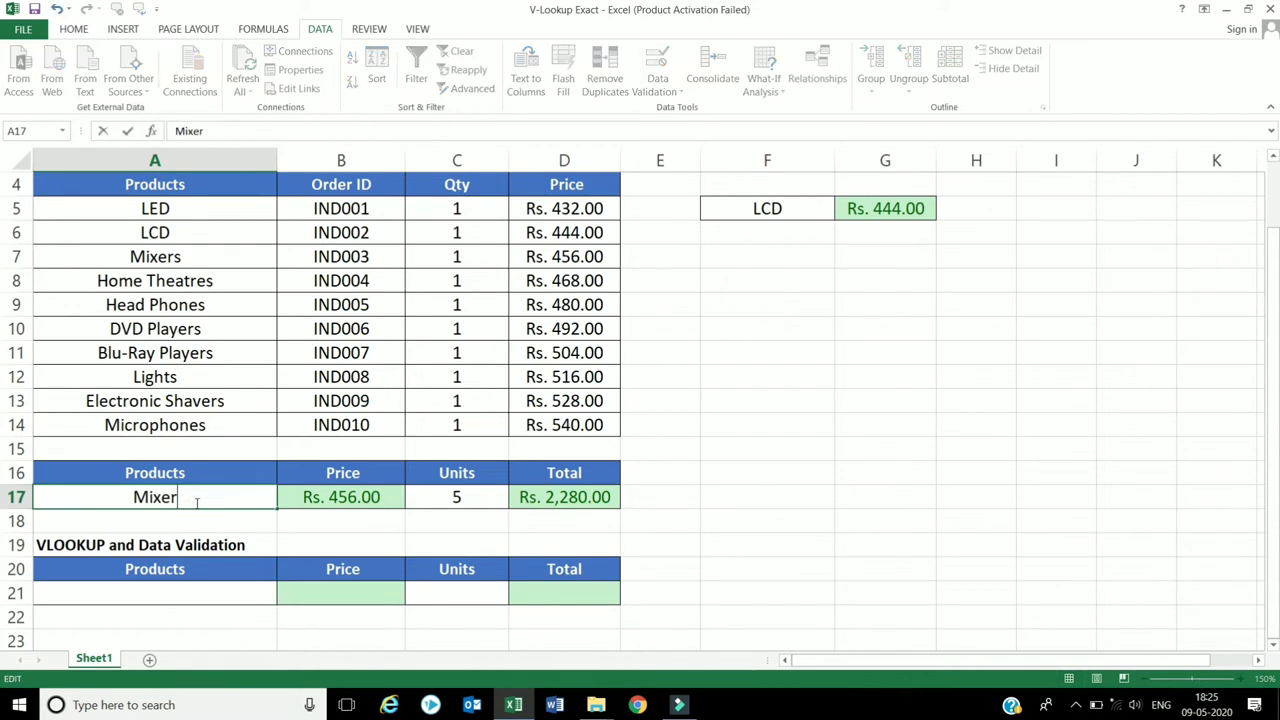
key(Return)
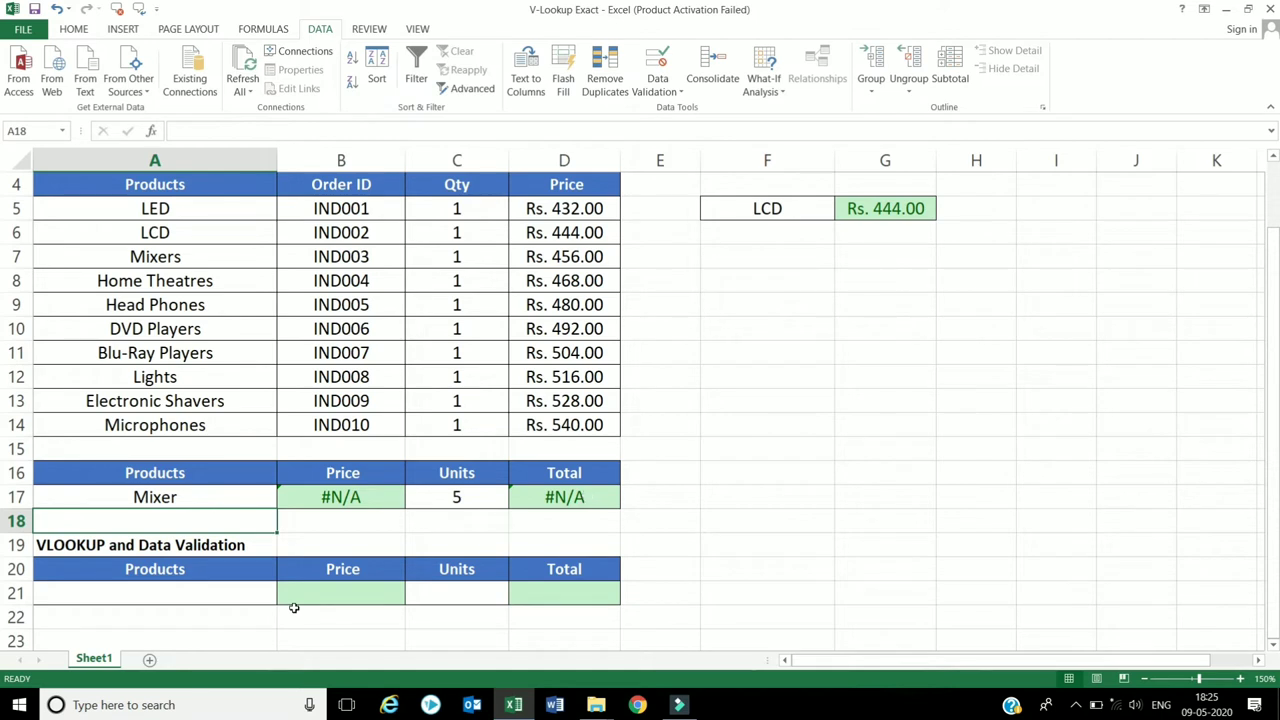
click(239, 593)
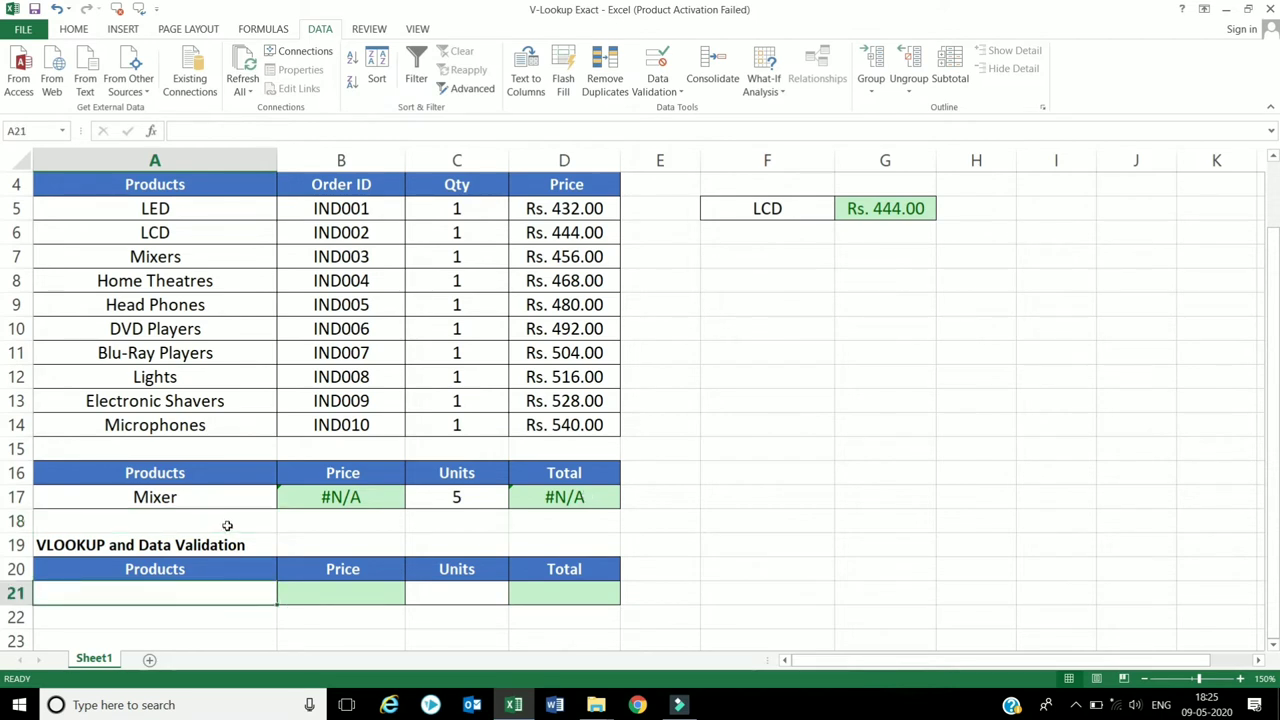
click(227, 505)
double_click(224, 496)
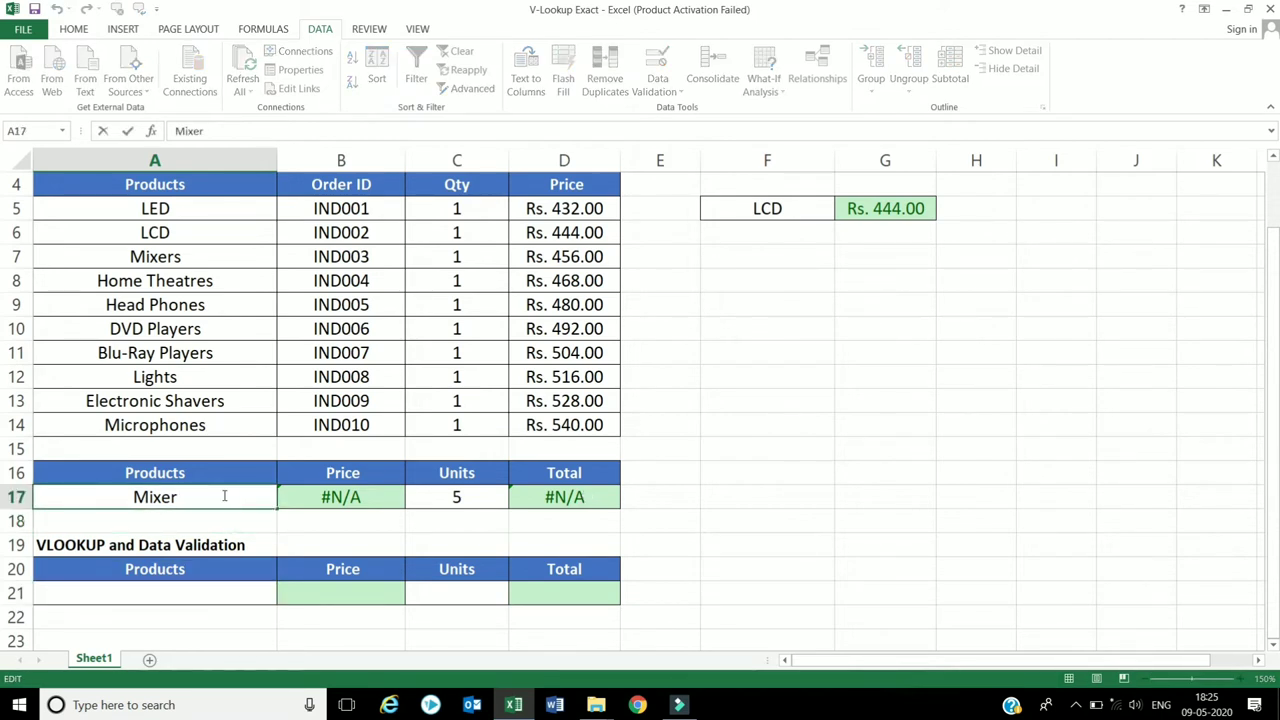
text(s)
key(Return)
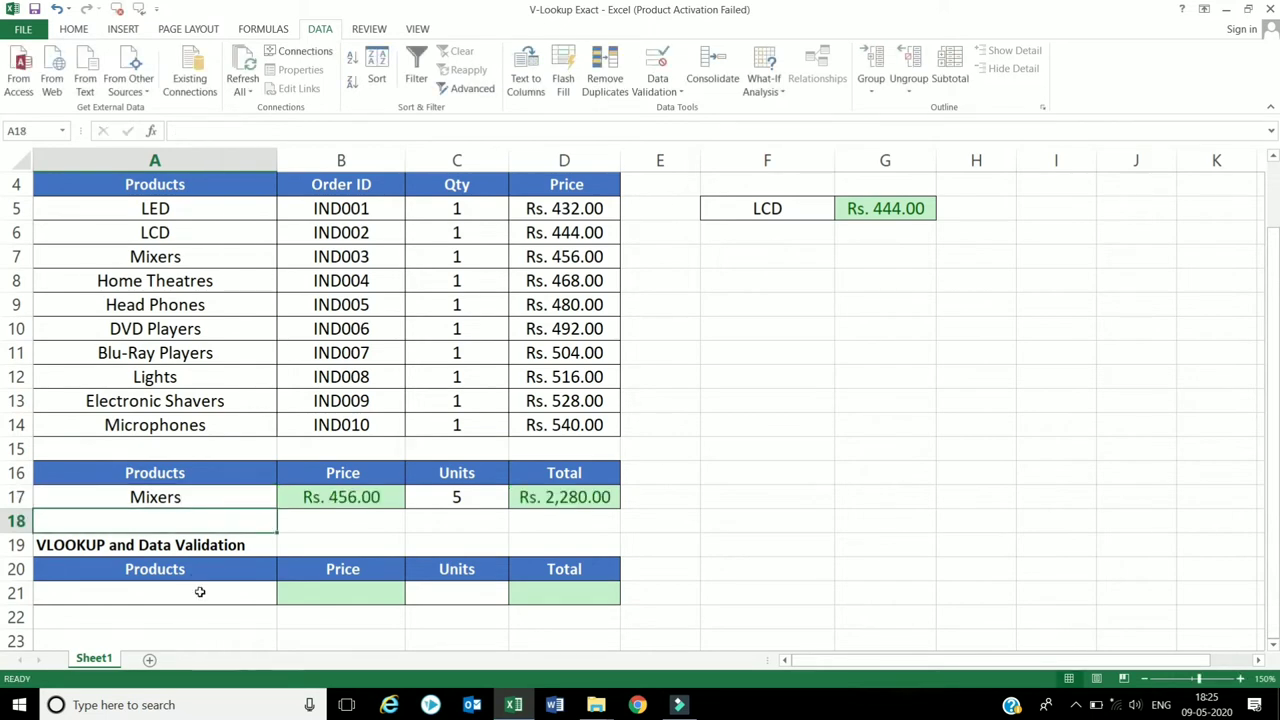
- Select the empty product cell A21 below the row 17 lookup
click(200, 592)
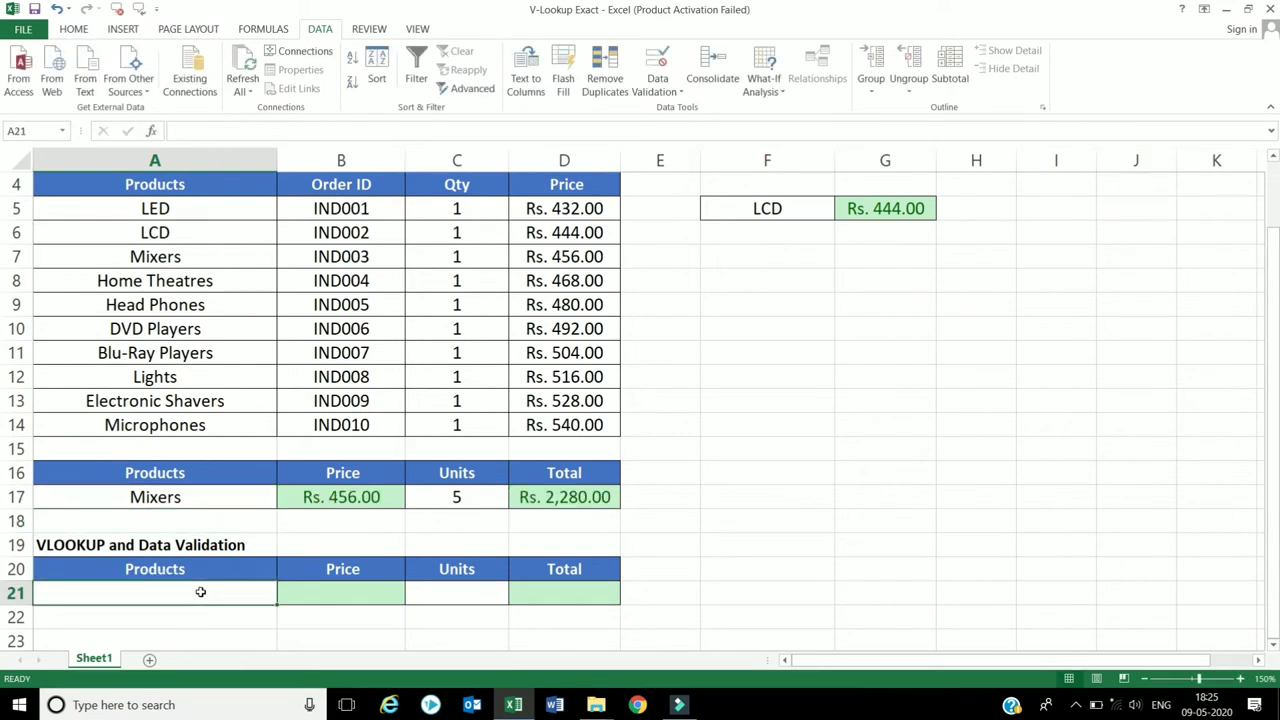
scroll(200, 592, up, 1)
scroll(200, 592, down, 2)
scroll(200, 592, up, 1)
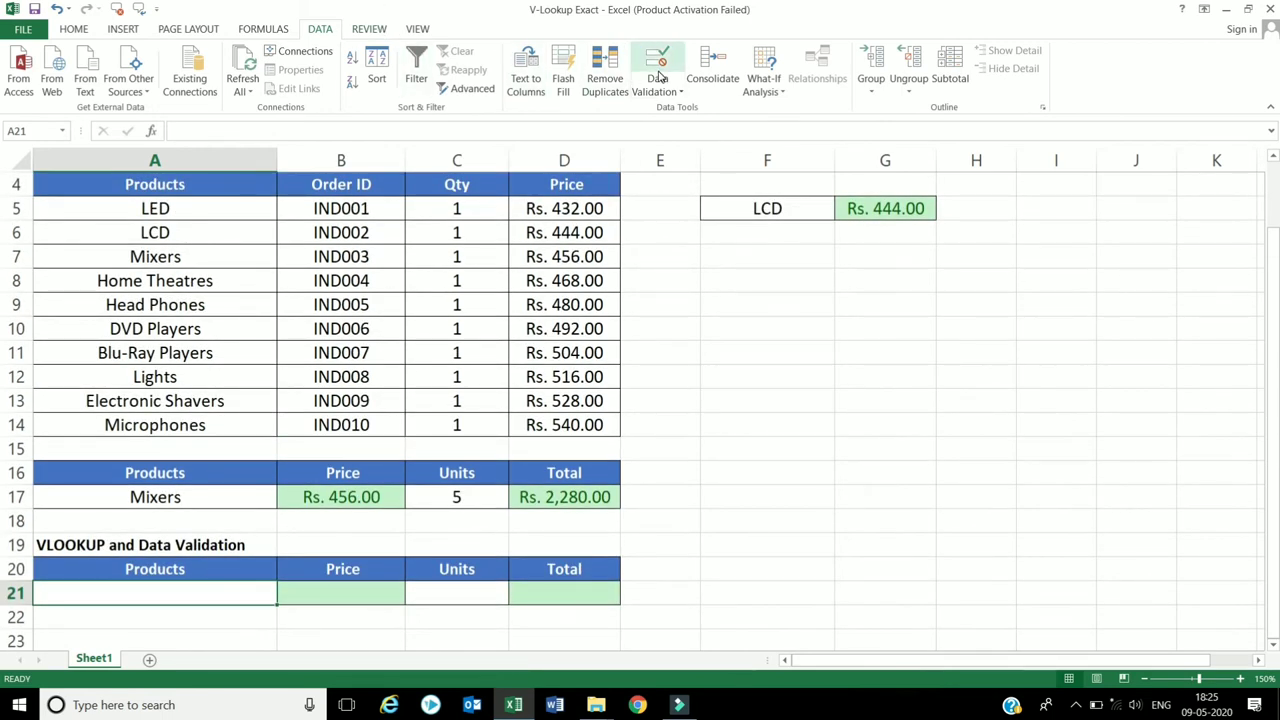
- Add List data validation to A21 with source =$A$5:$A$14
click(668, 91)
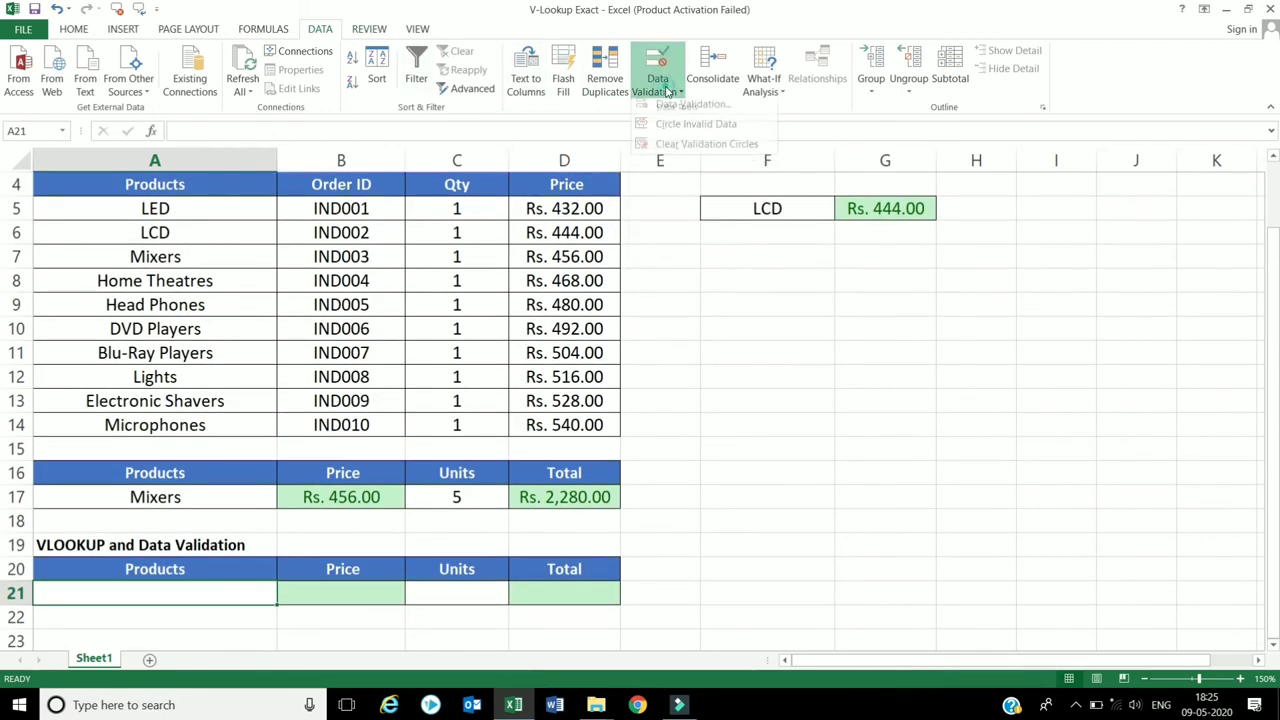
click(690, 110)
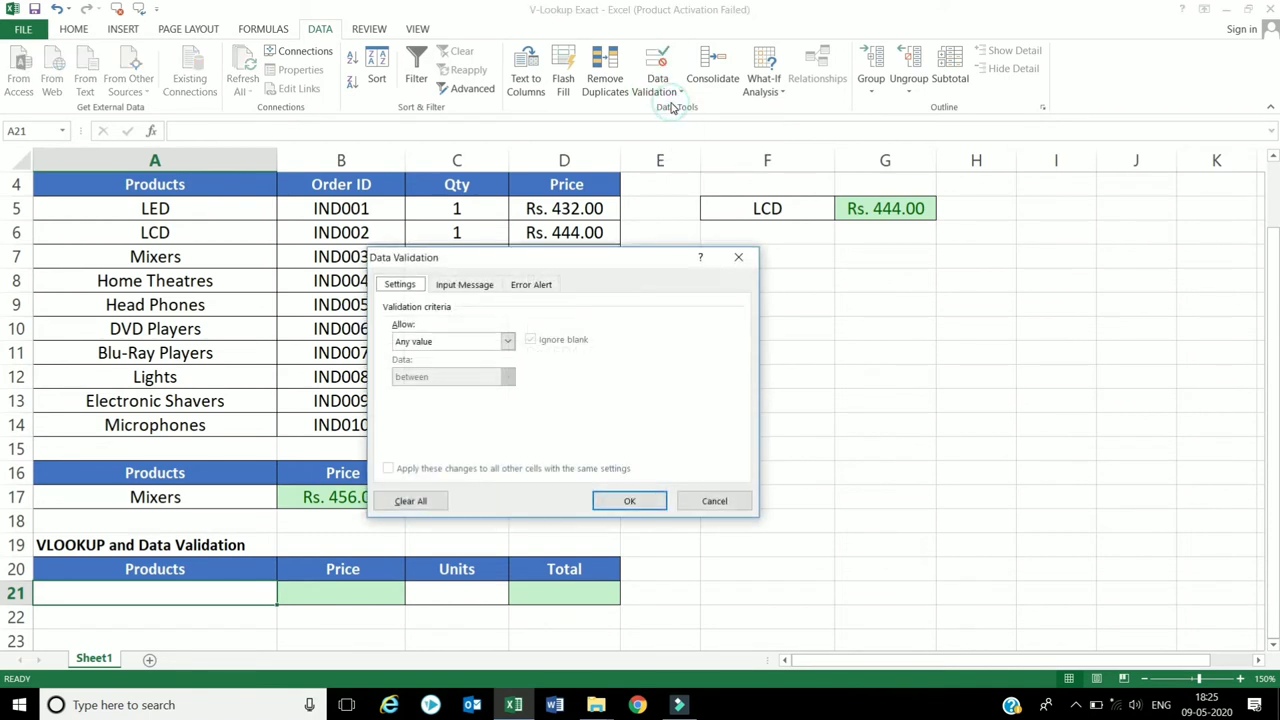
click(509, 341)
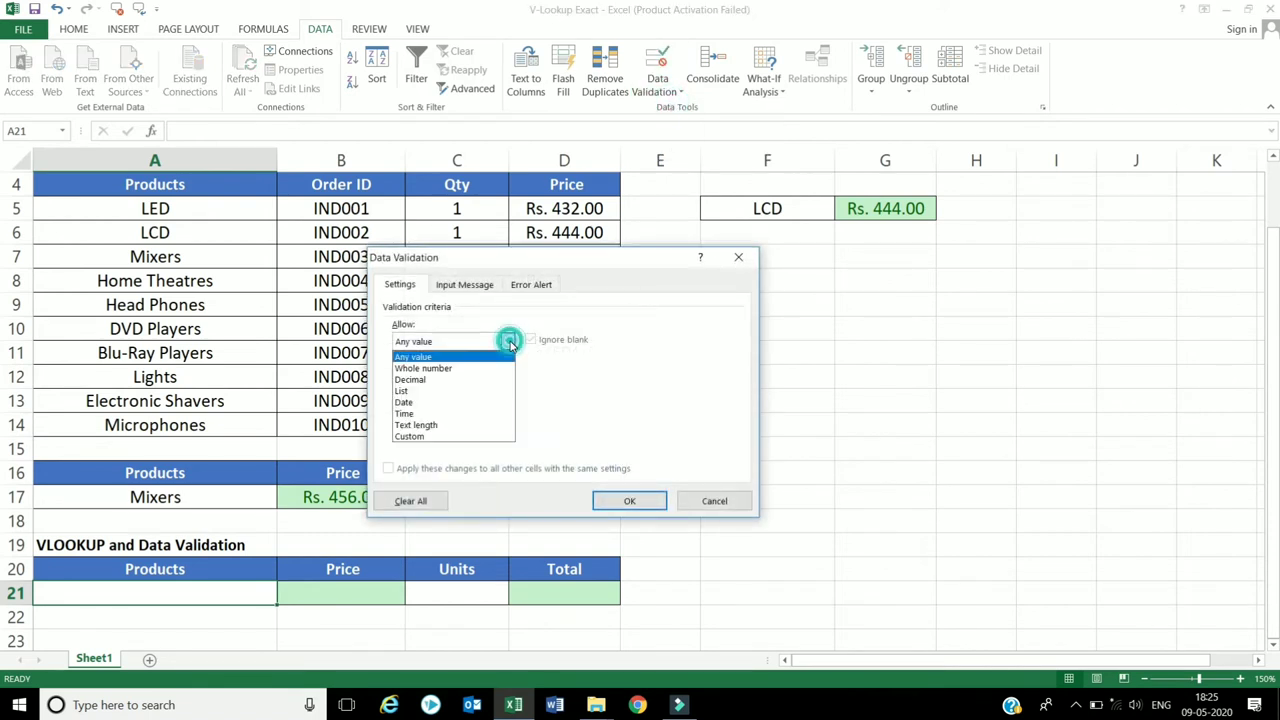
click(461, 391)
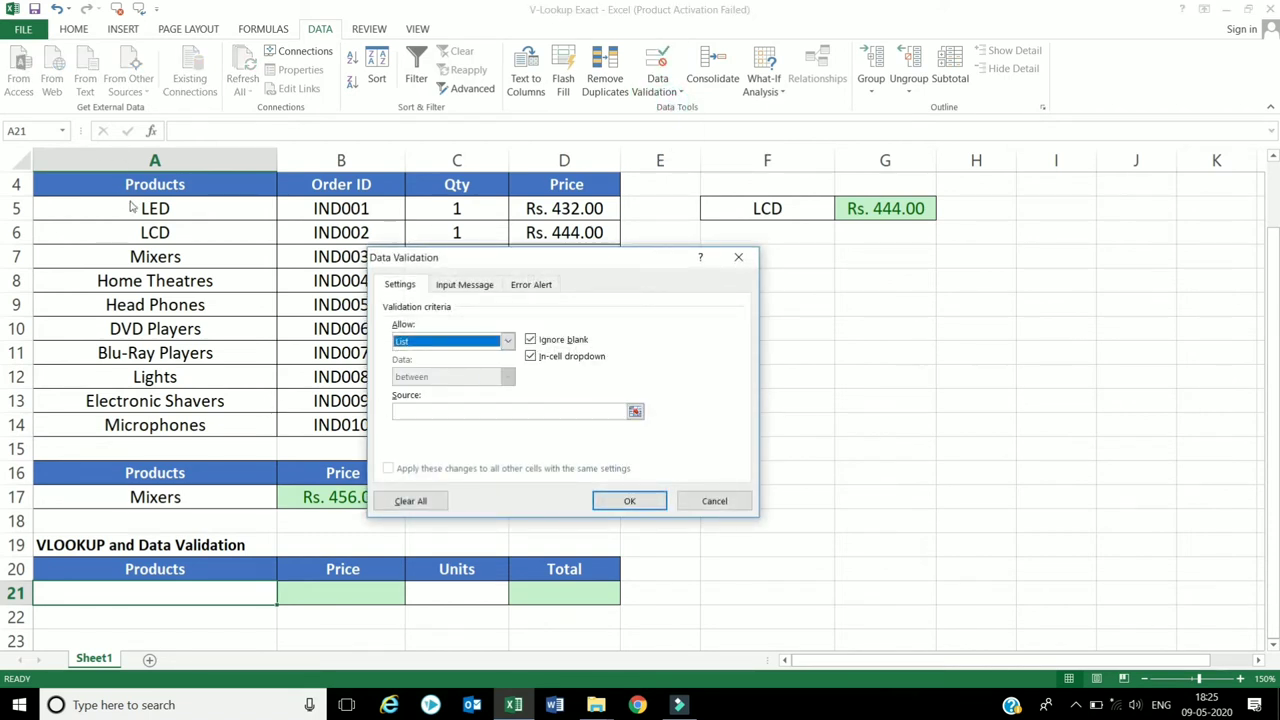
click(635, 411)
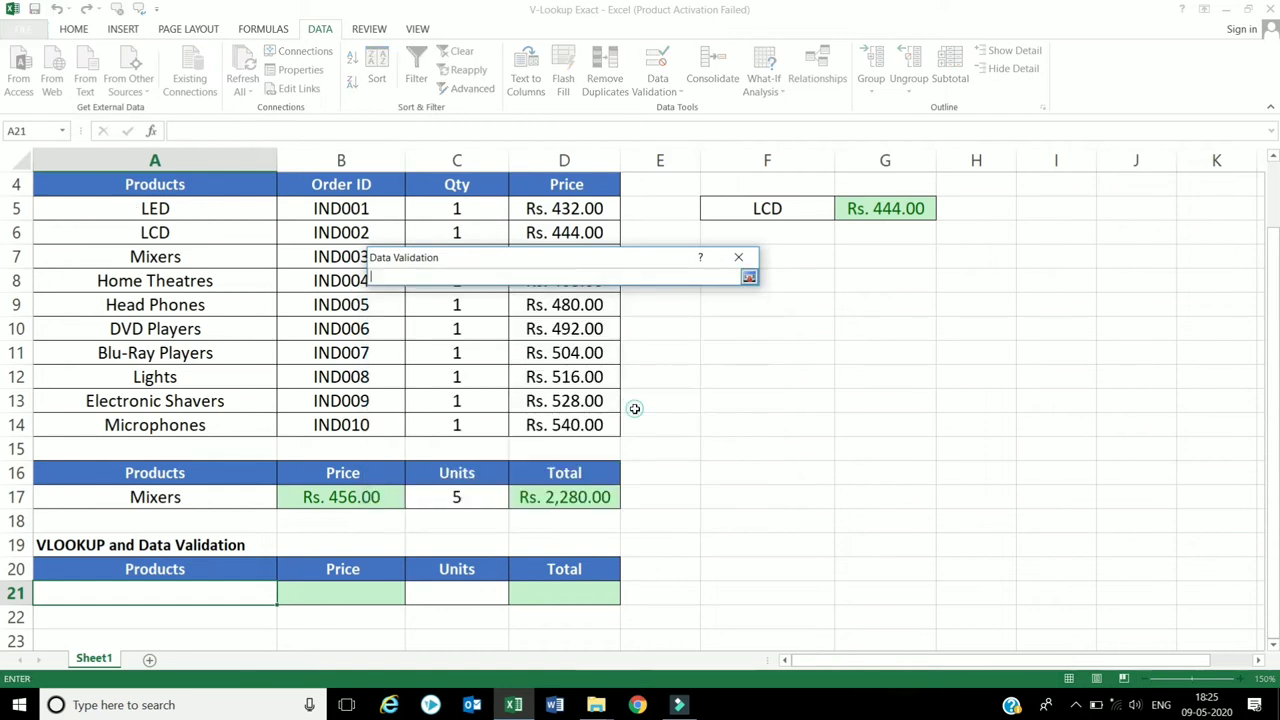
mouse_move(221, 212)
mouse_down()
mouse_move(214, 413)
mouse_move(250, 422)
mouse_up()
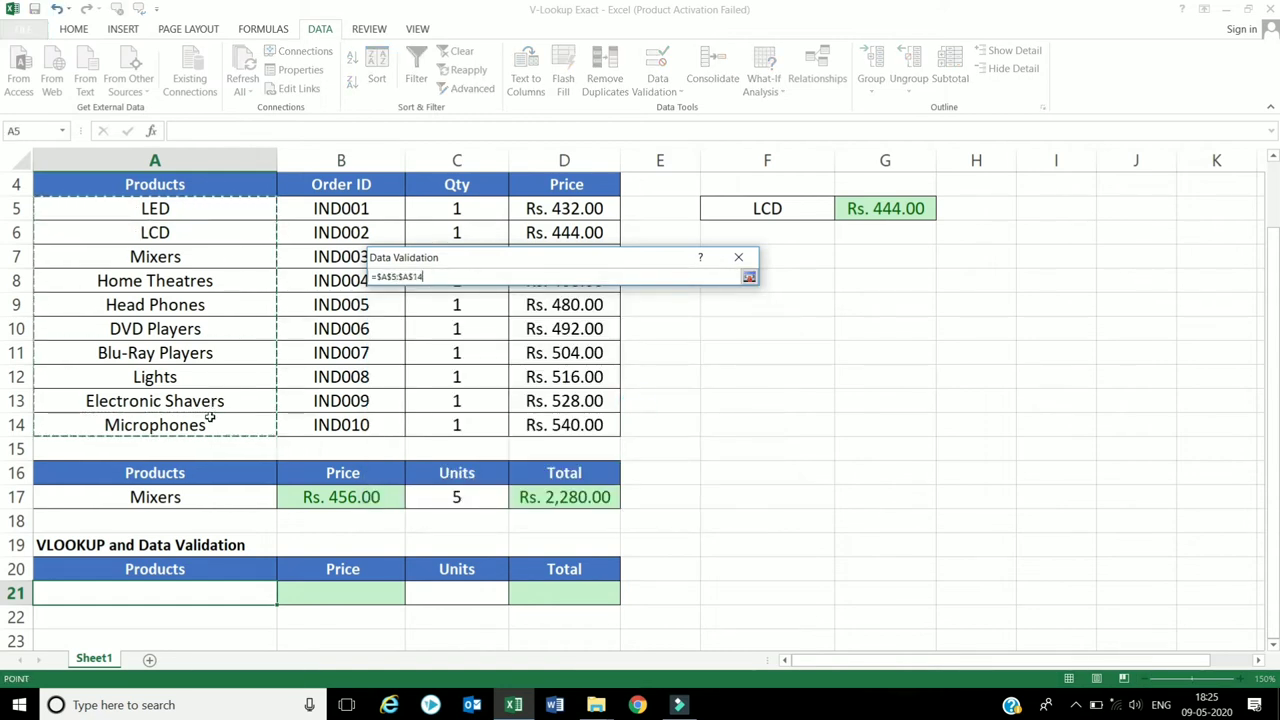
click(748, 277)
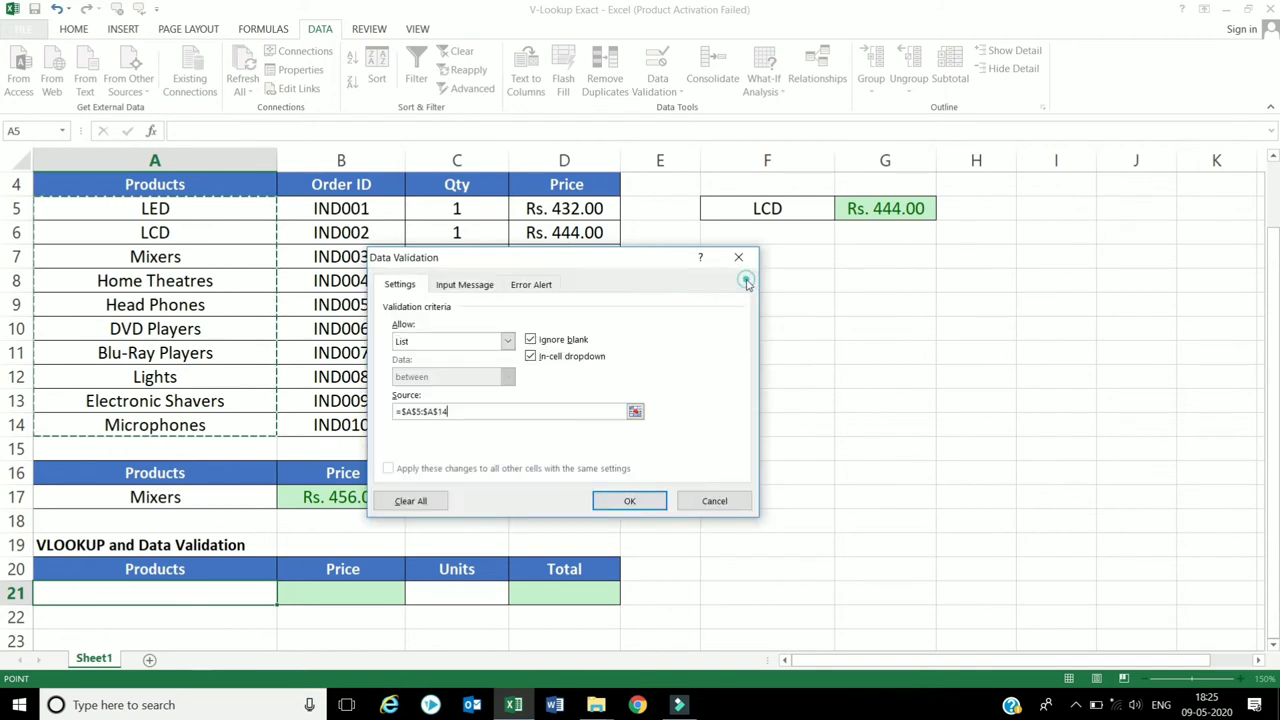
click(629, 503)
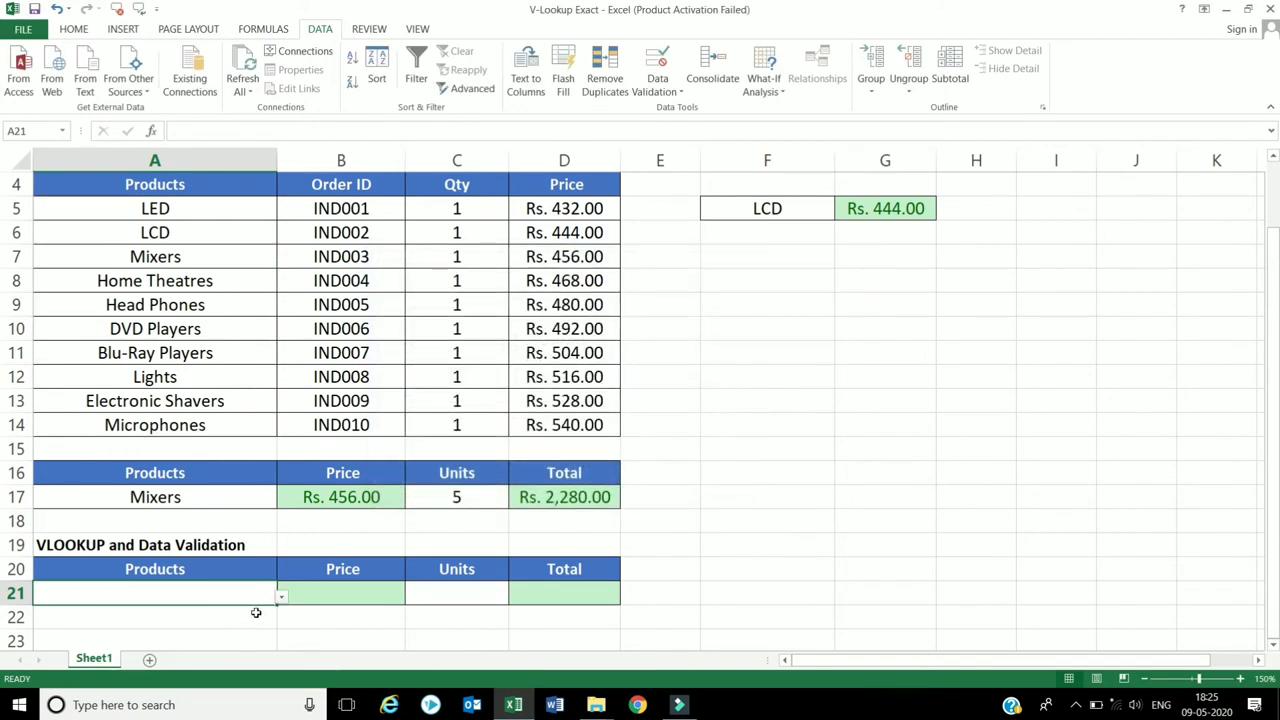
- Choose DVD Players from A21's new product dropdown
click(282, 597)
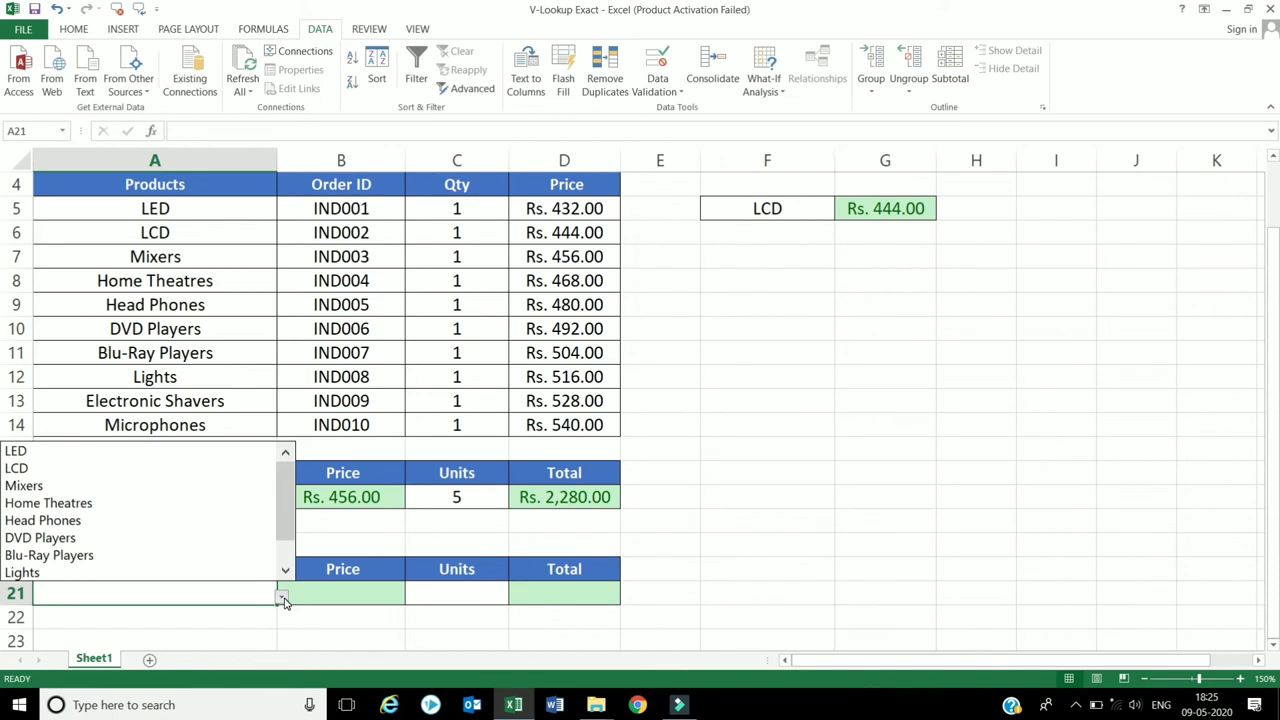
click(107, 538)
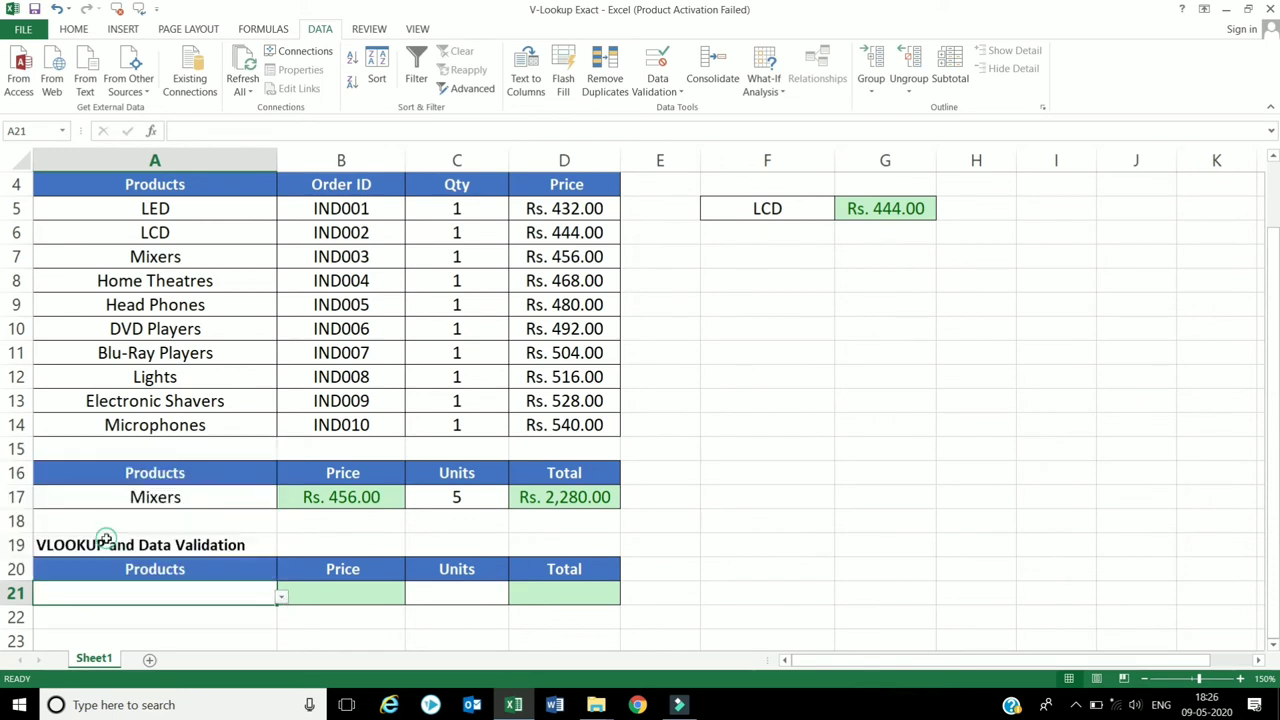
click(322, 598)
- Enter =VLOOKUP(A21,A5:D14,4,0) in B21, returning Rs. 492.00 for DVD Players
text(=)
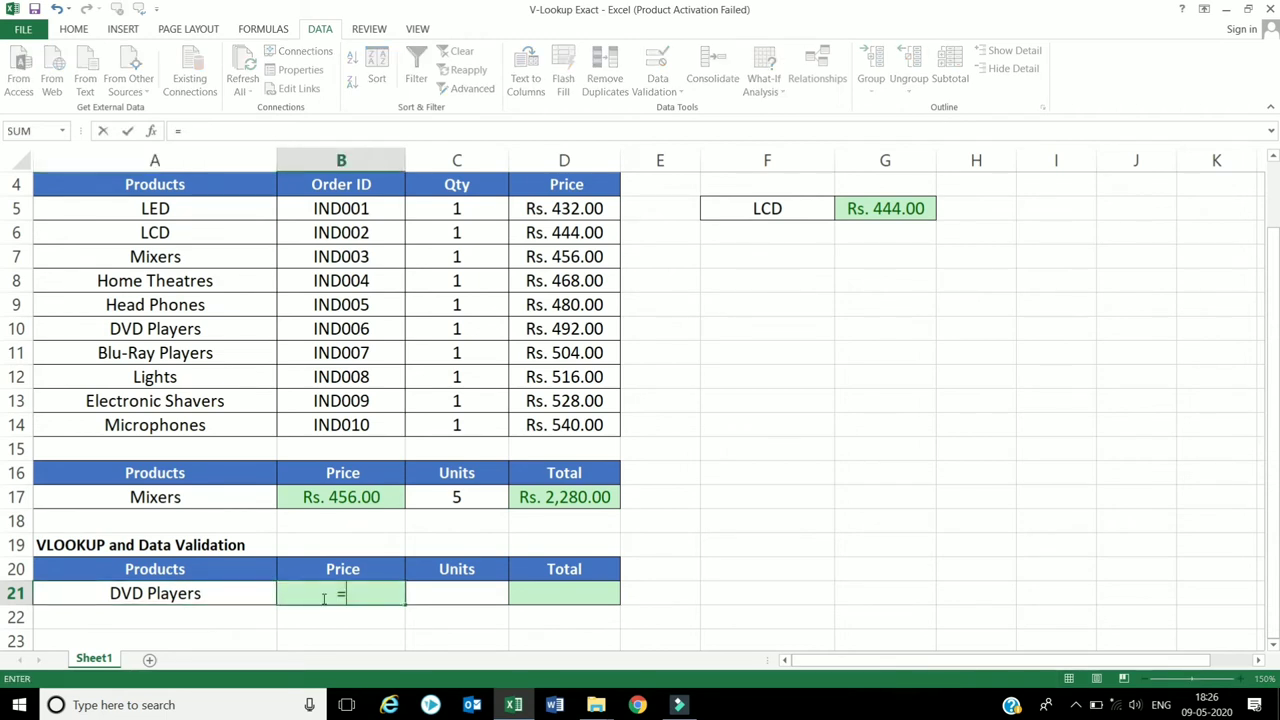
text(vloo)
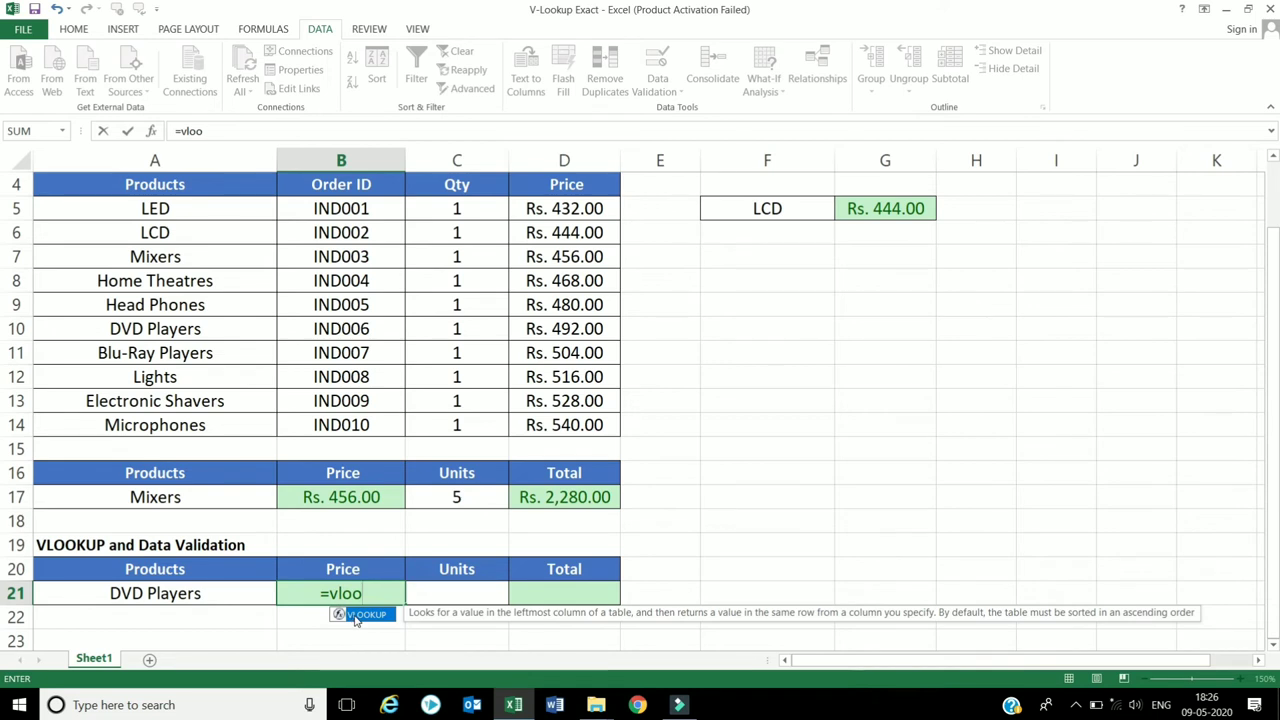
double_click(354, 615)
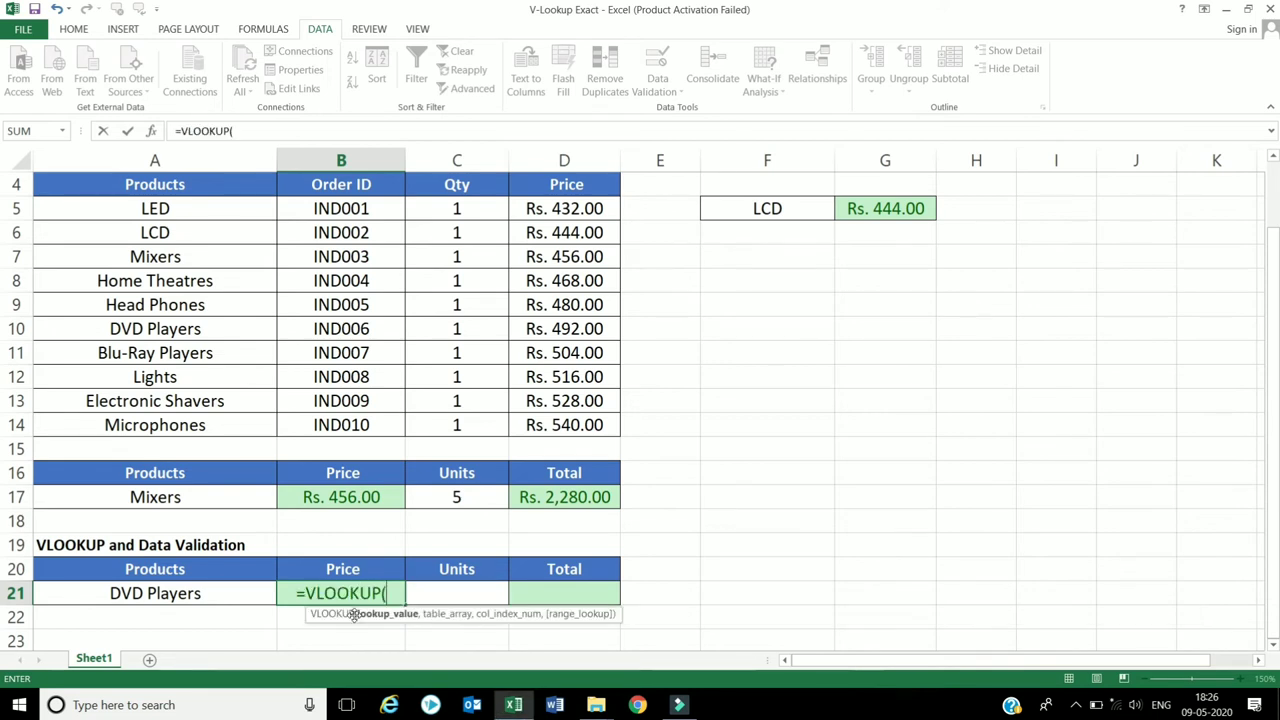
click(218, 596)
text(,)
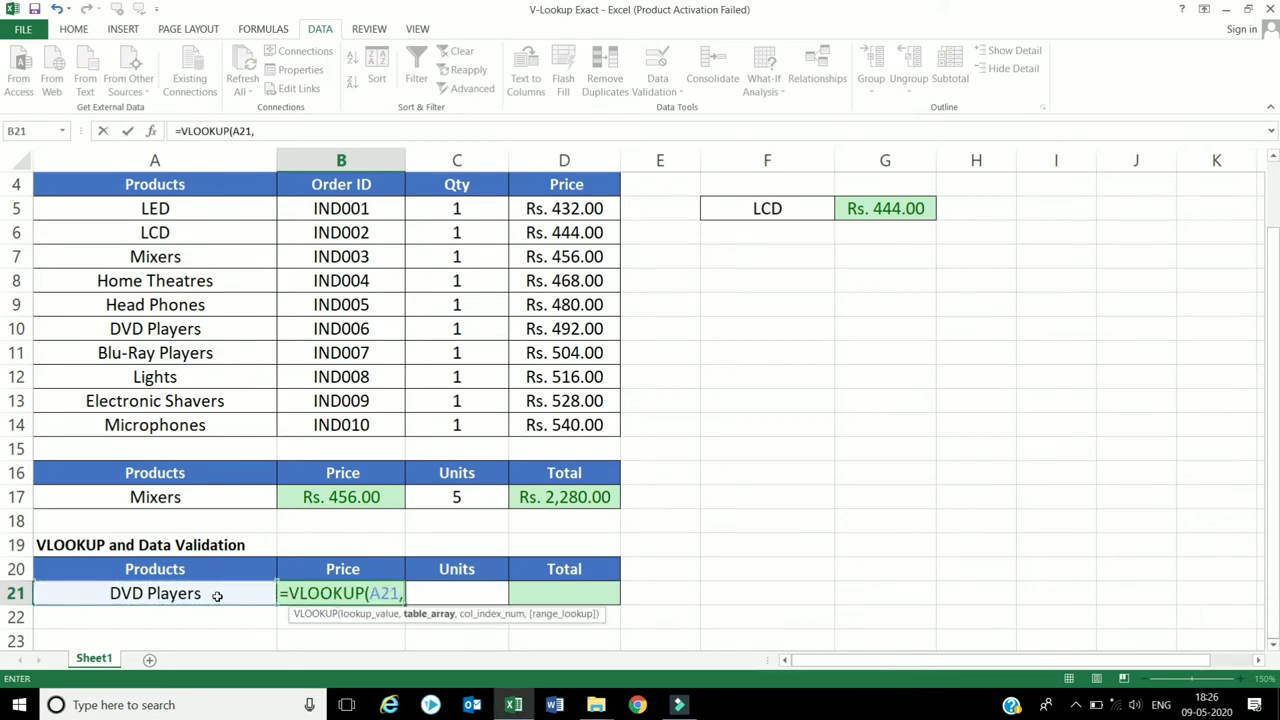
mouse_move(200, 208)
mouse_down()
mouse_move(497, 376)
mouse_move(531, 420)
mouse_up()
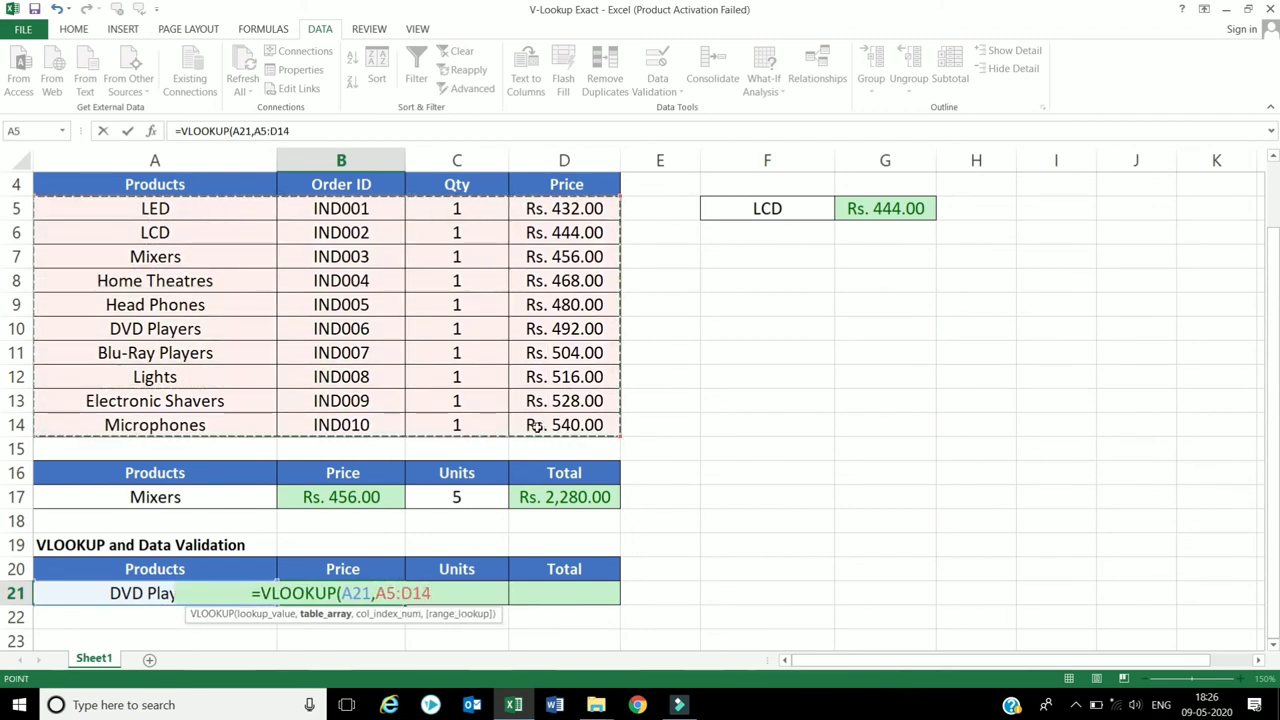
text(,)
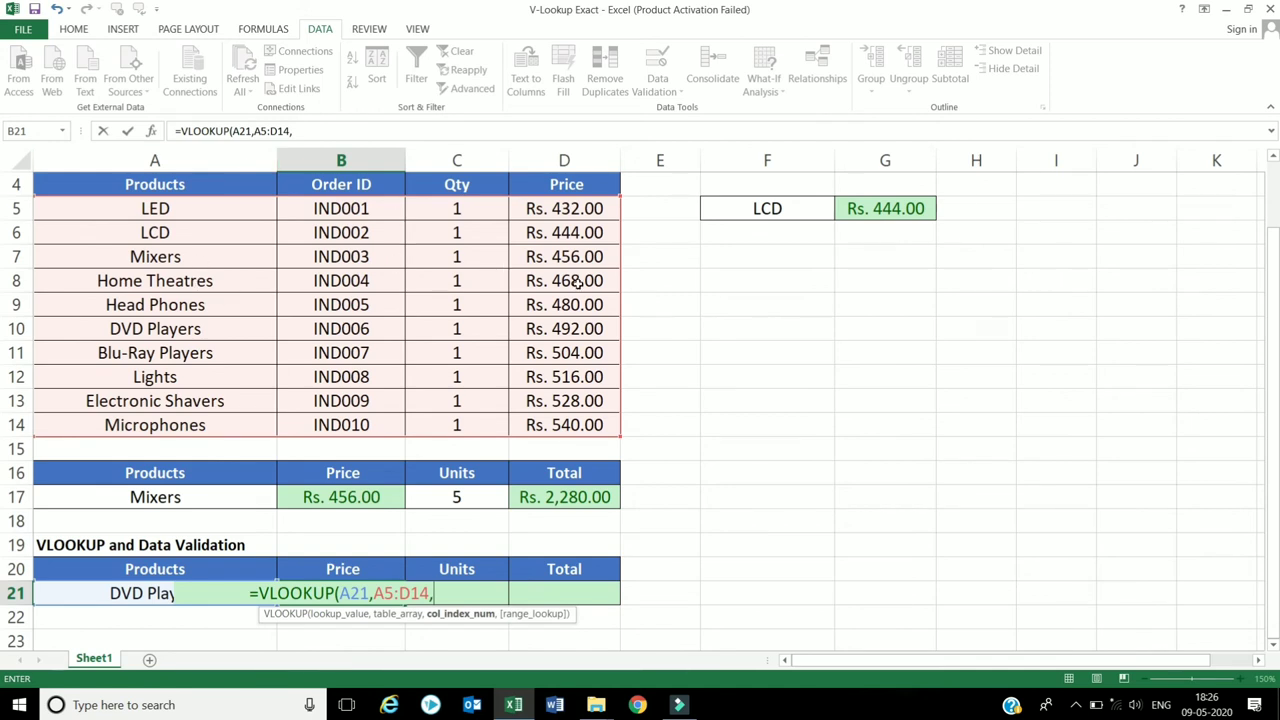
text(4,)
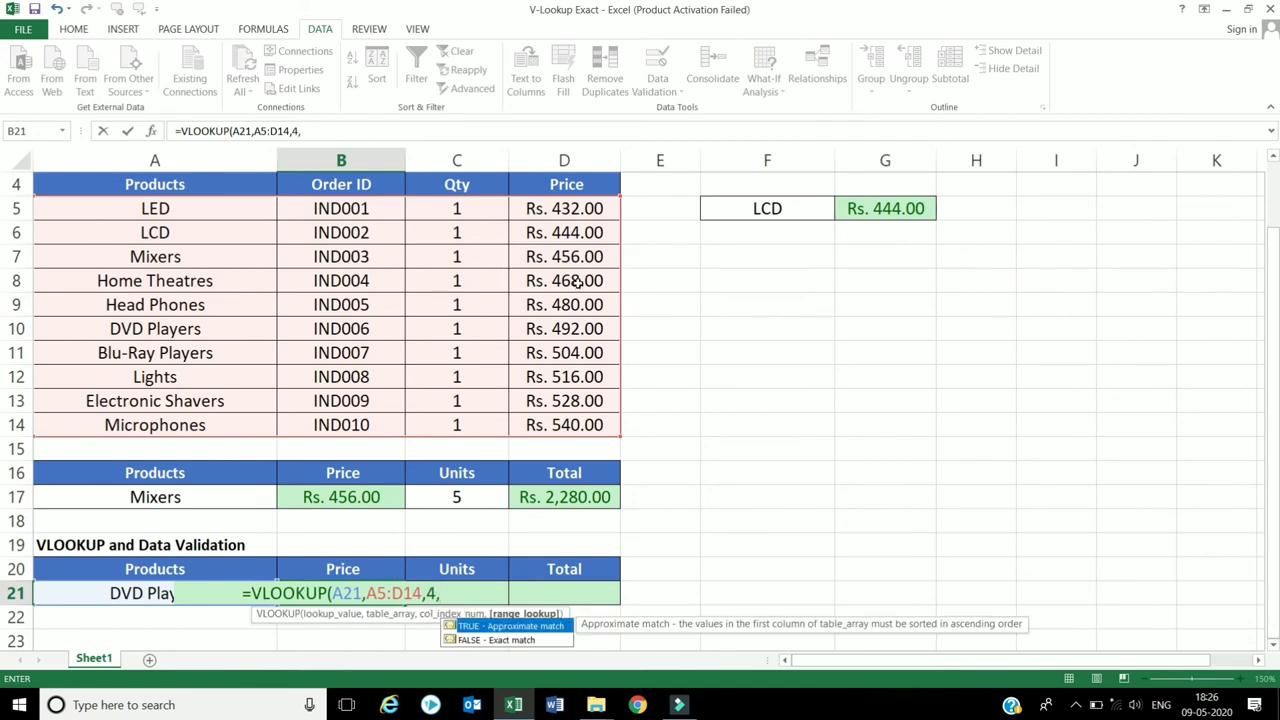
text(0))
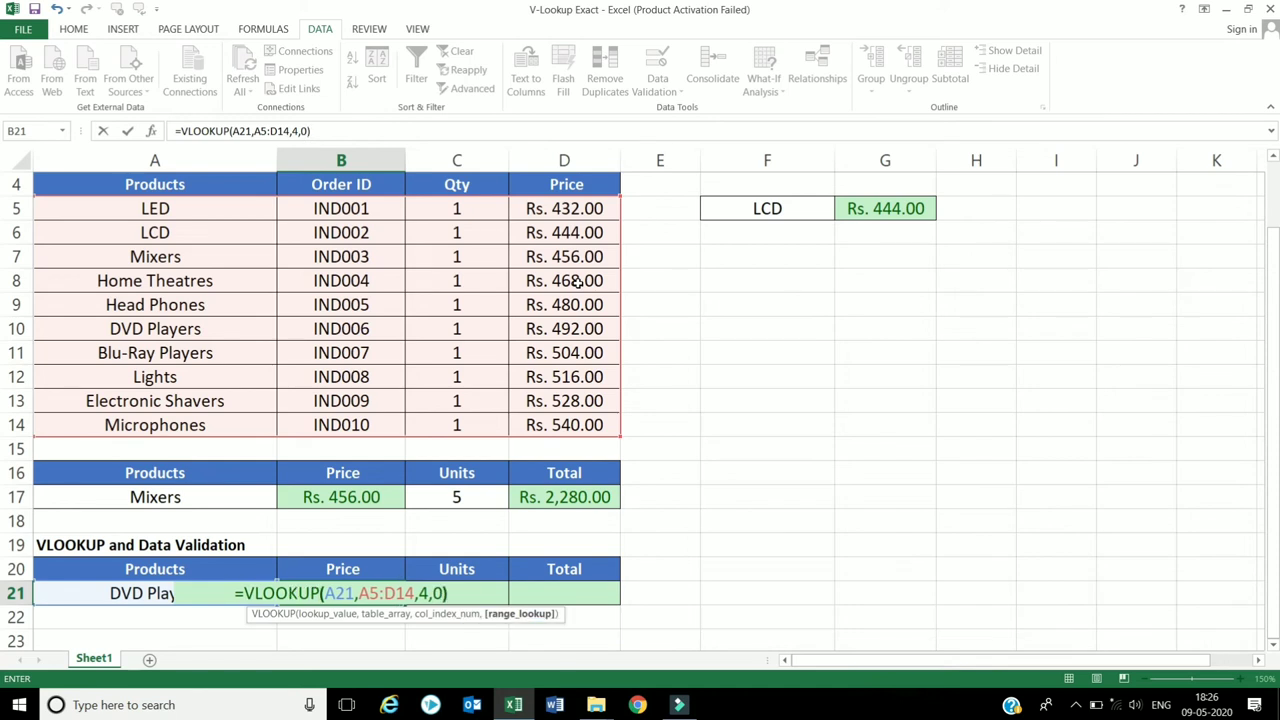
key(Return)
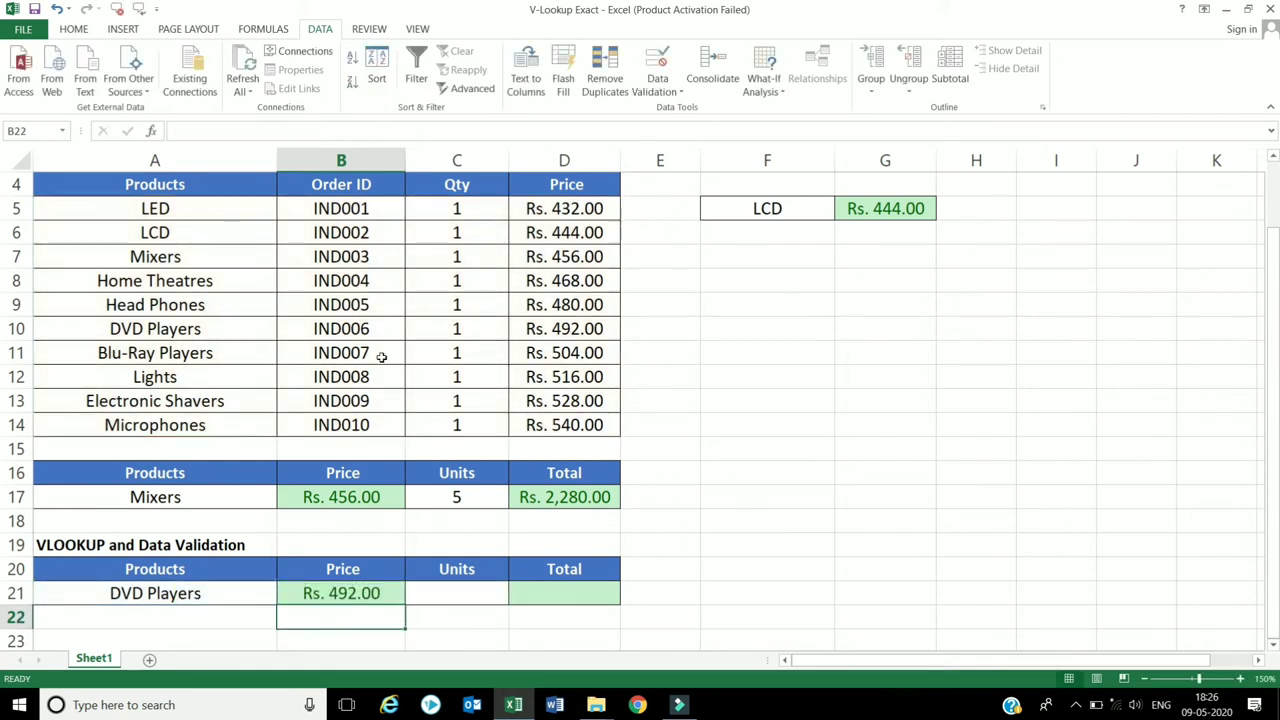
- Copy row 17's Units and Total into C21:D21, then set Units to 2 for a Rs. 984.00 total
drag(456, 497, 578, 499)
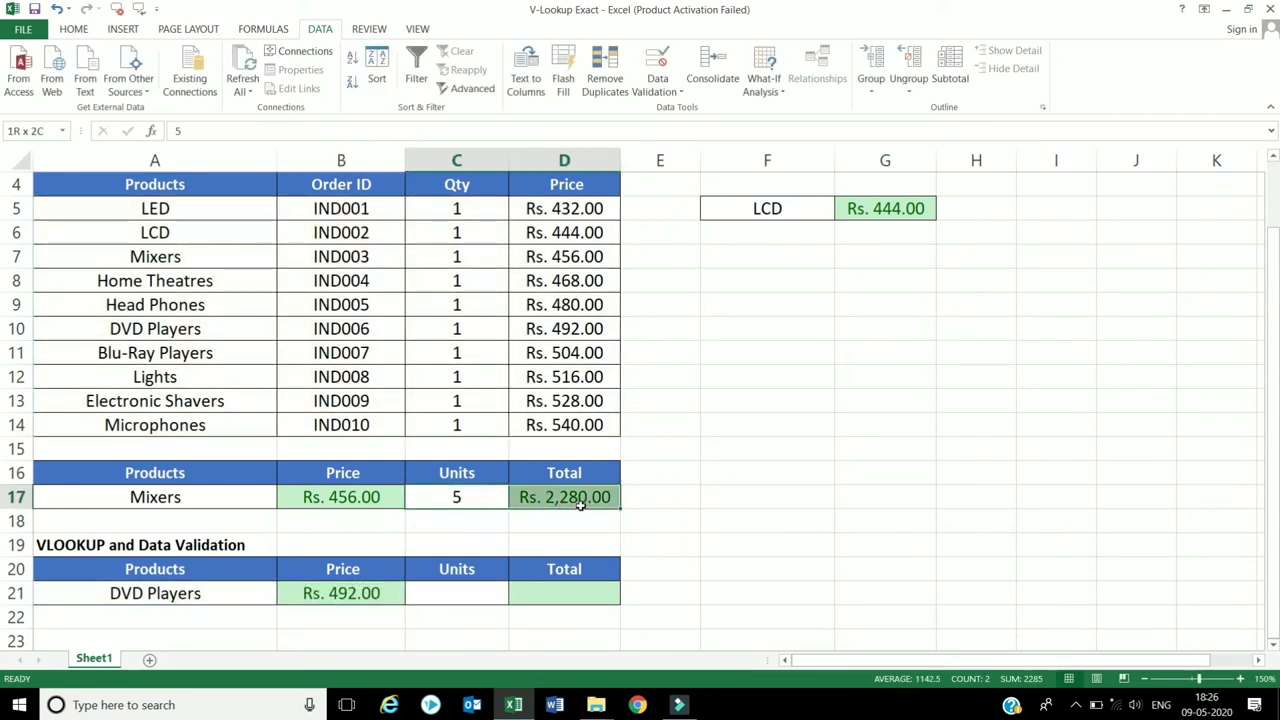
key(ctrl+c)
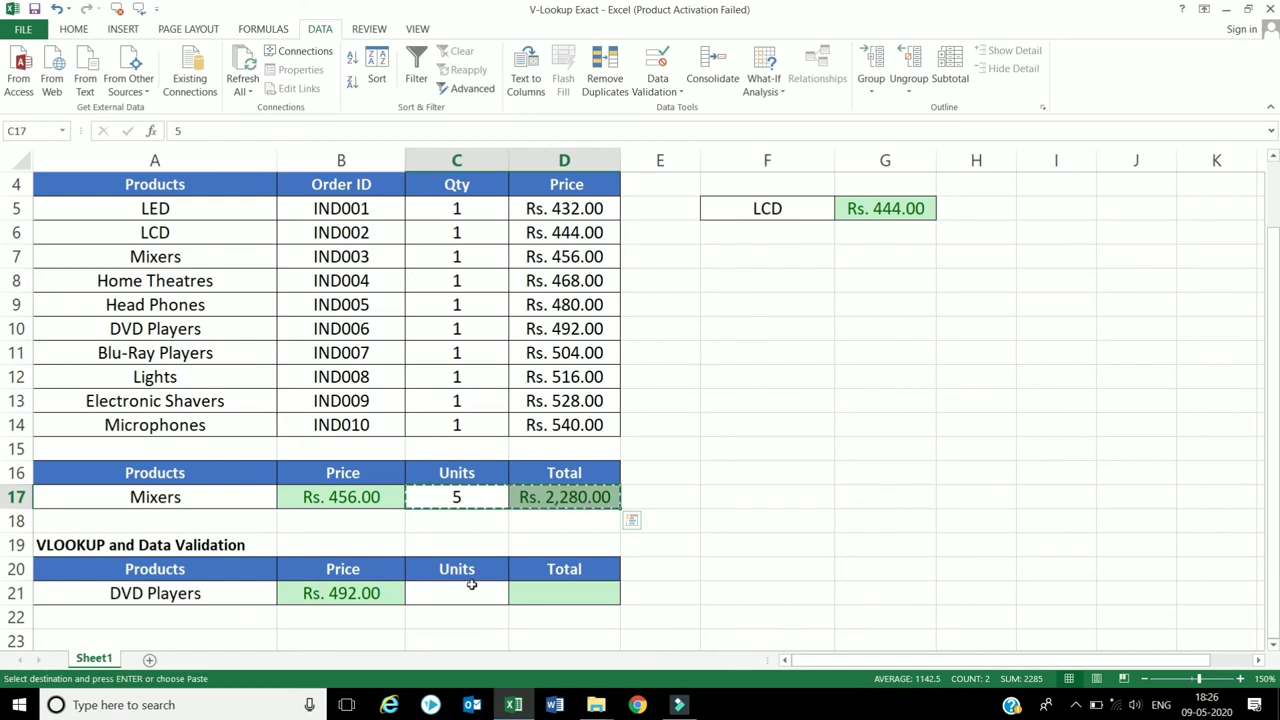
click(473, 590)
key(ctrl+v)
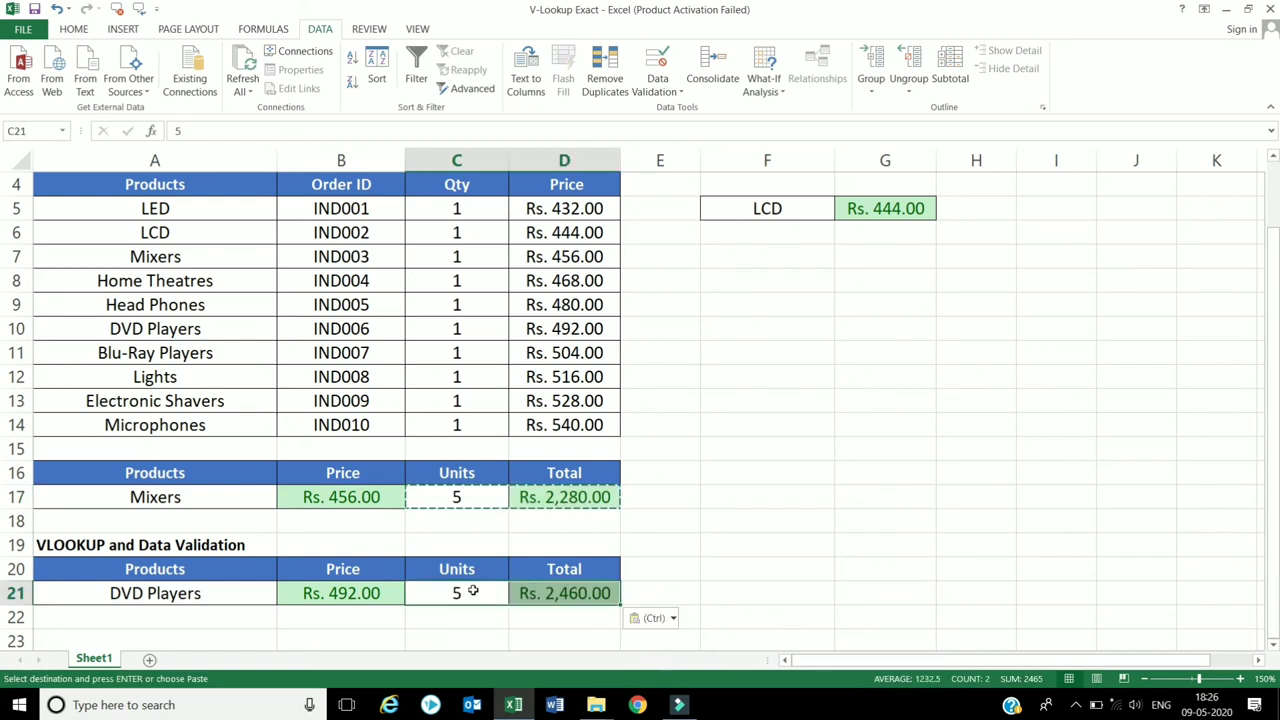
key(Escape)
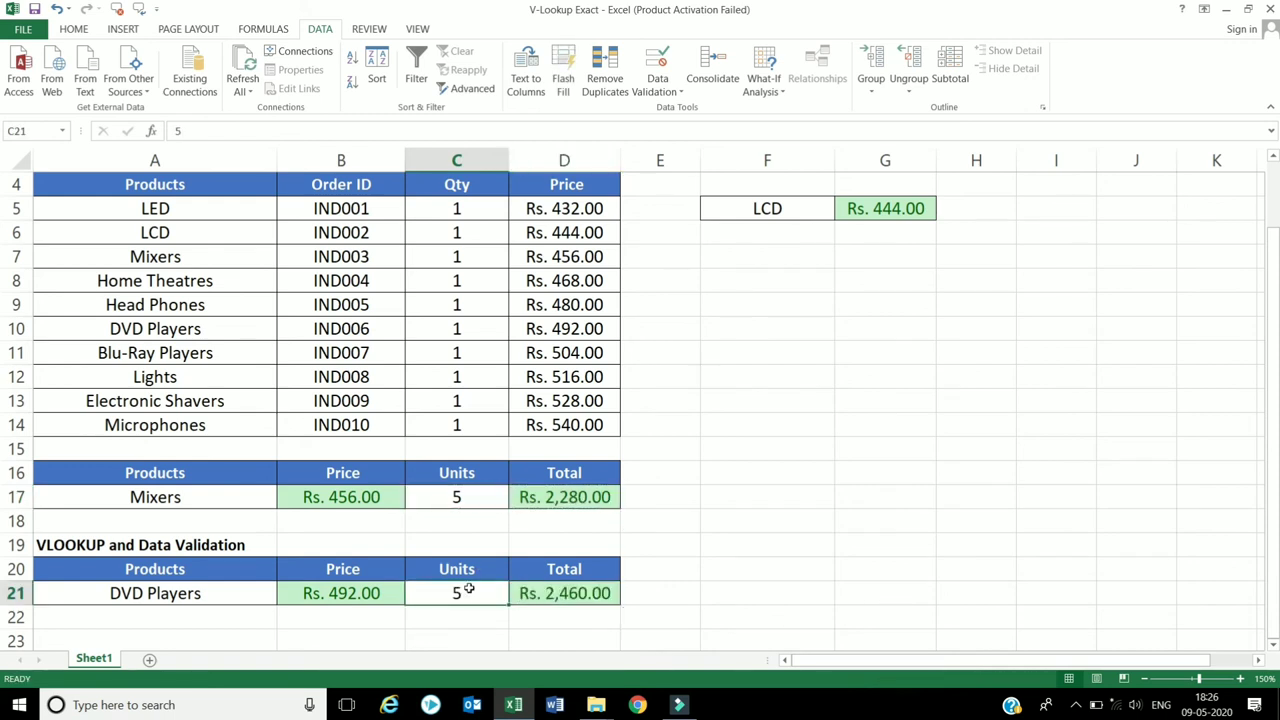
text(2)
key(Return)
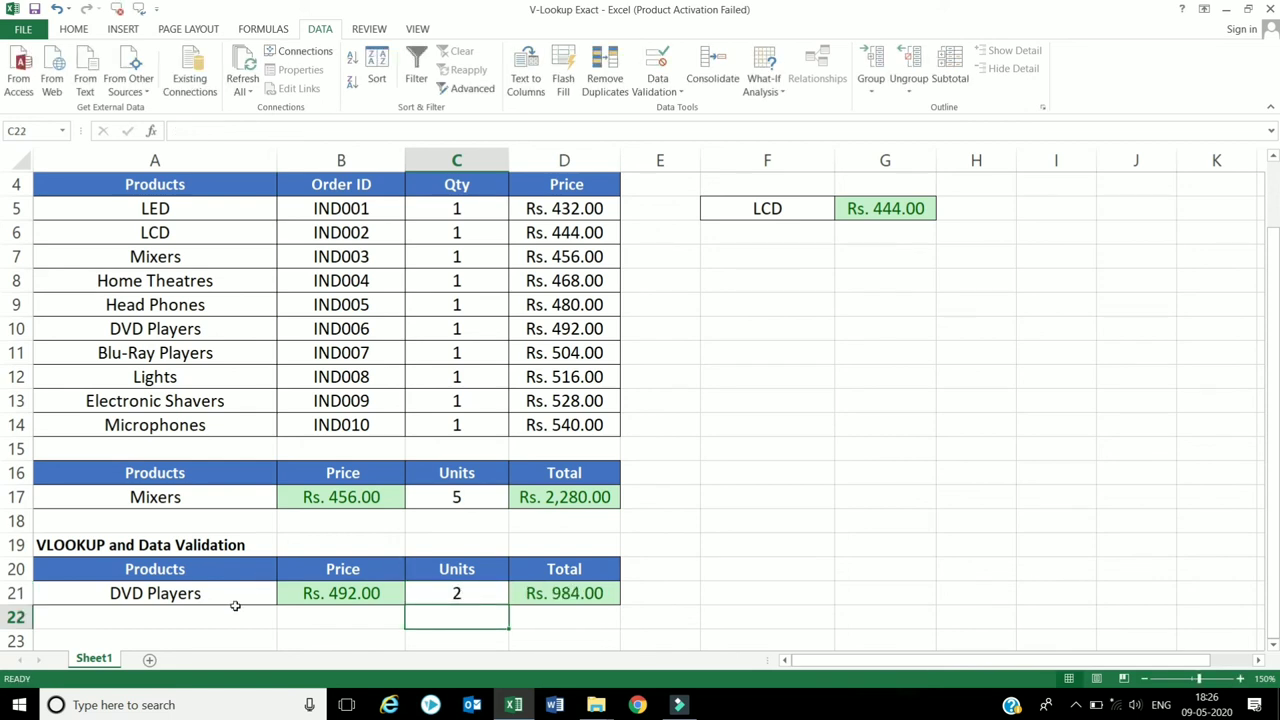
click(233, 598)
- Pick Microphones, then Electronic Shavers, from A21's dropdown, giving Rs. 528.00 and a Rs. 1,056.00 total
click(281, 598)
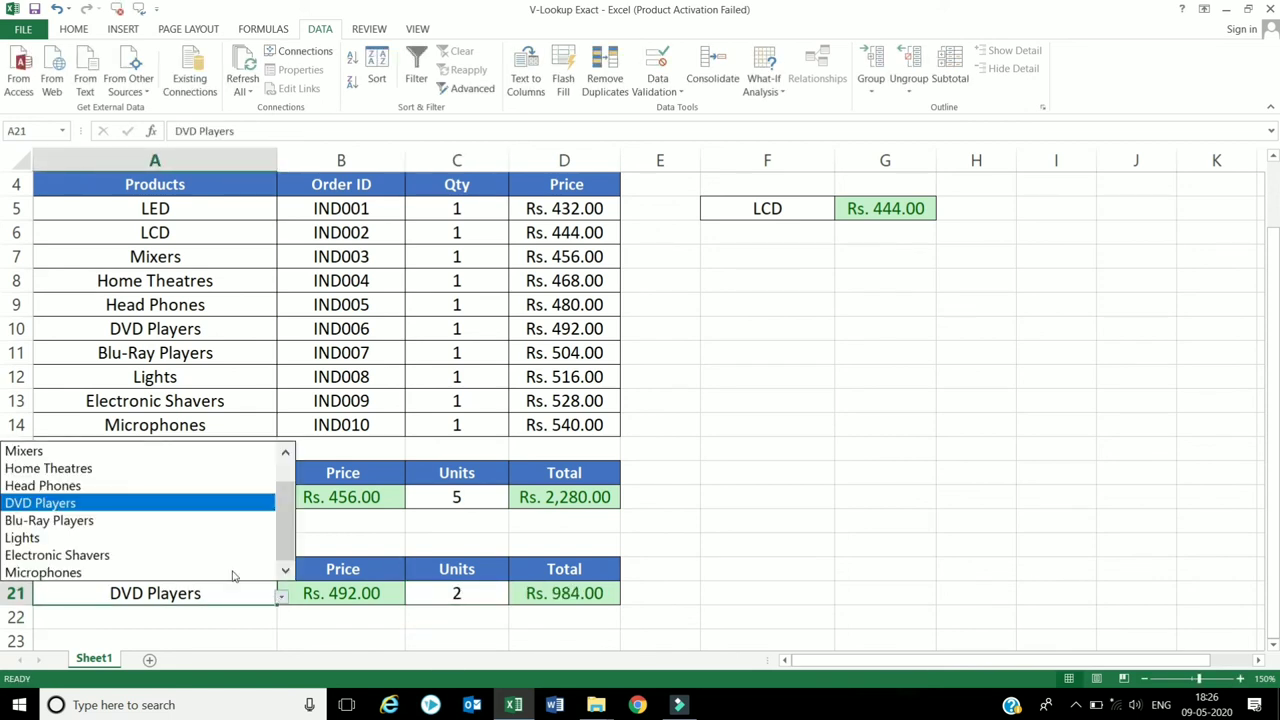
click(197, 573)
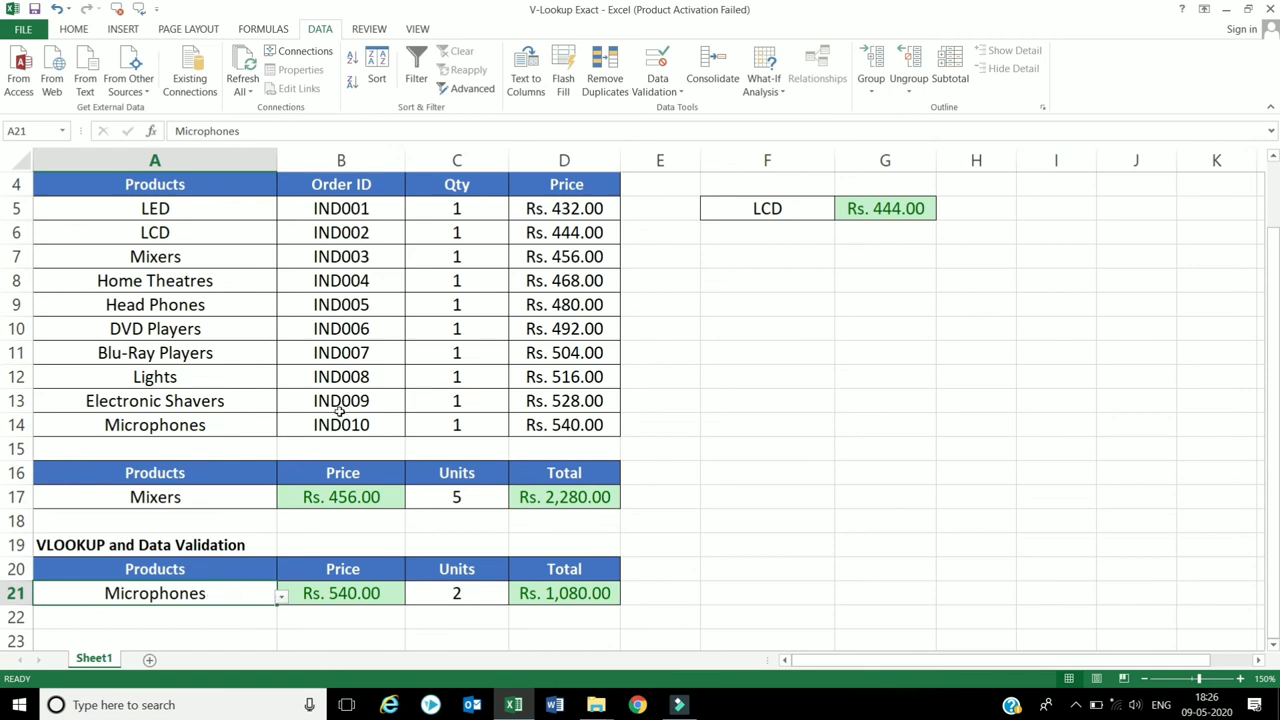
click(282, 596)
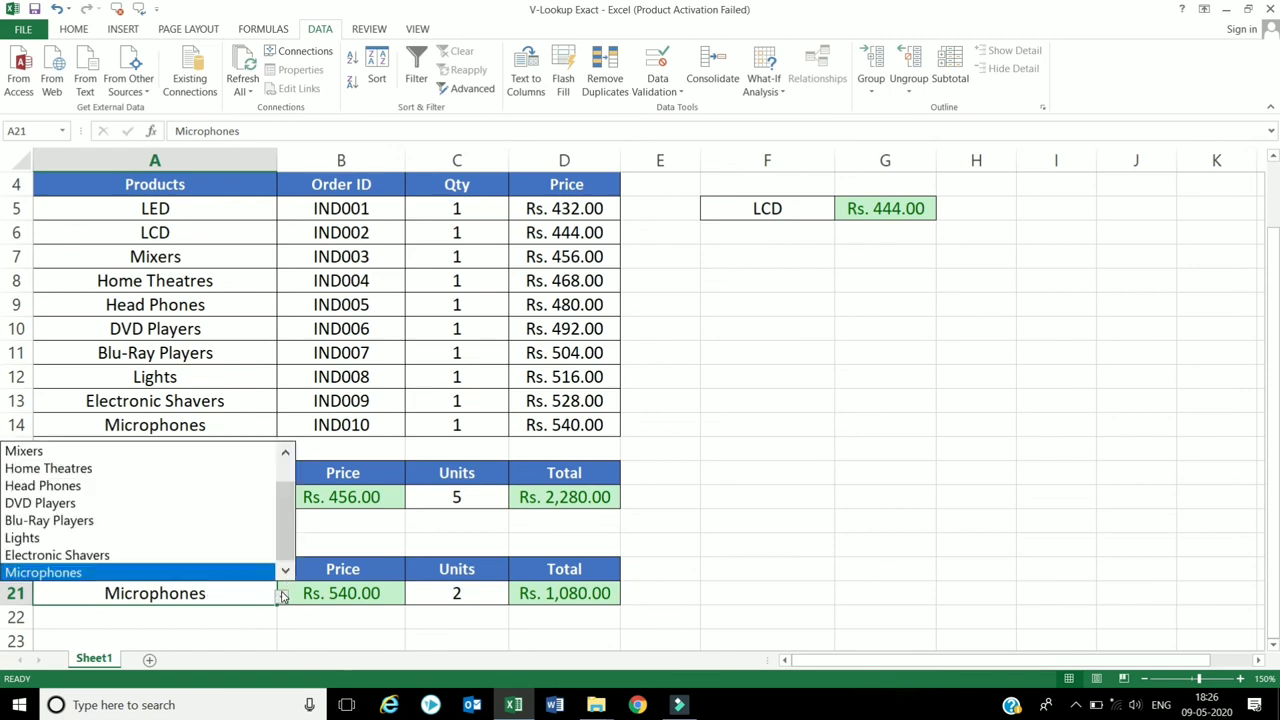
click(188, 558)
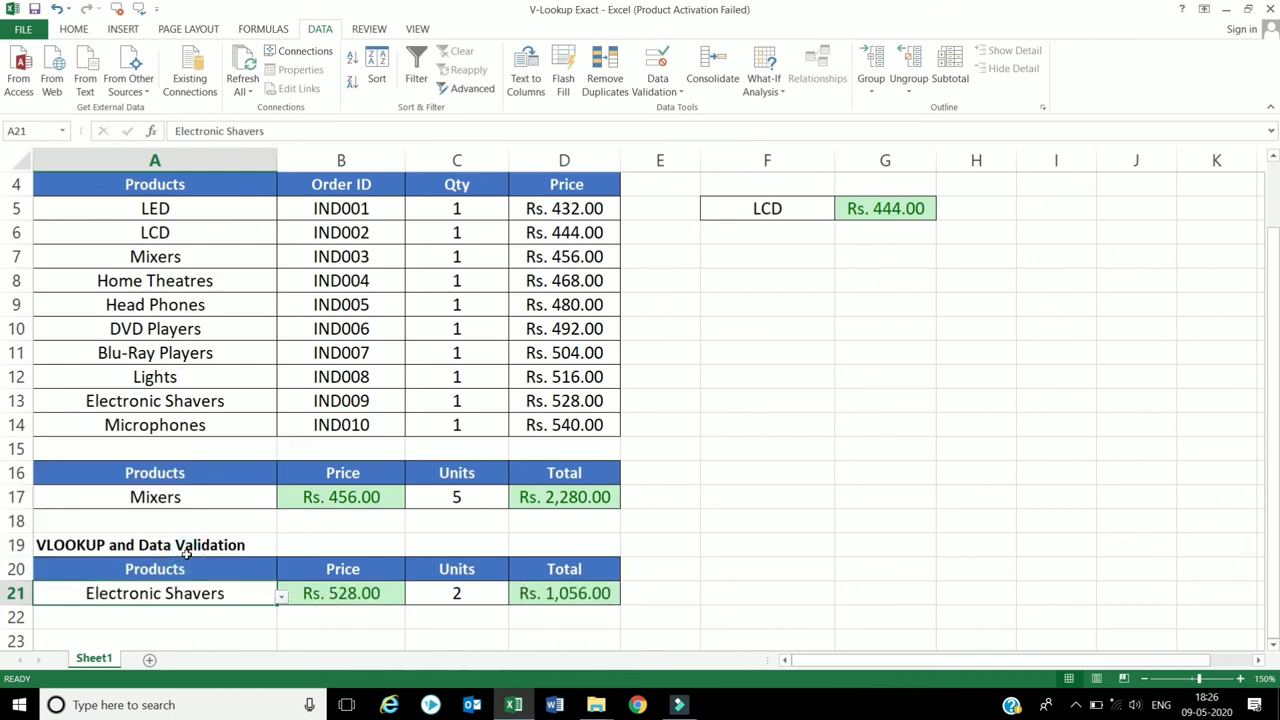
scroll(186, 555, up, 1)
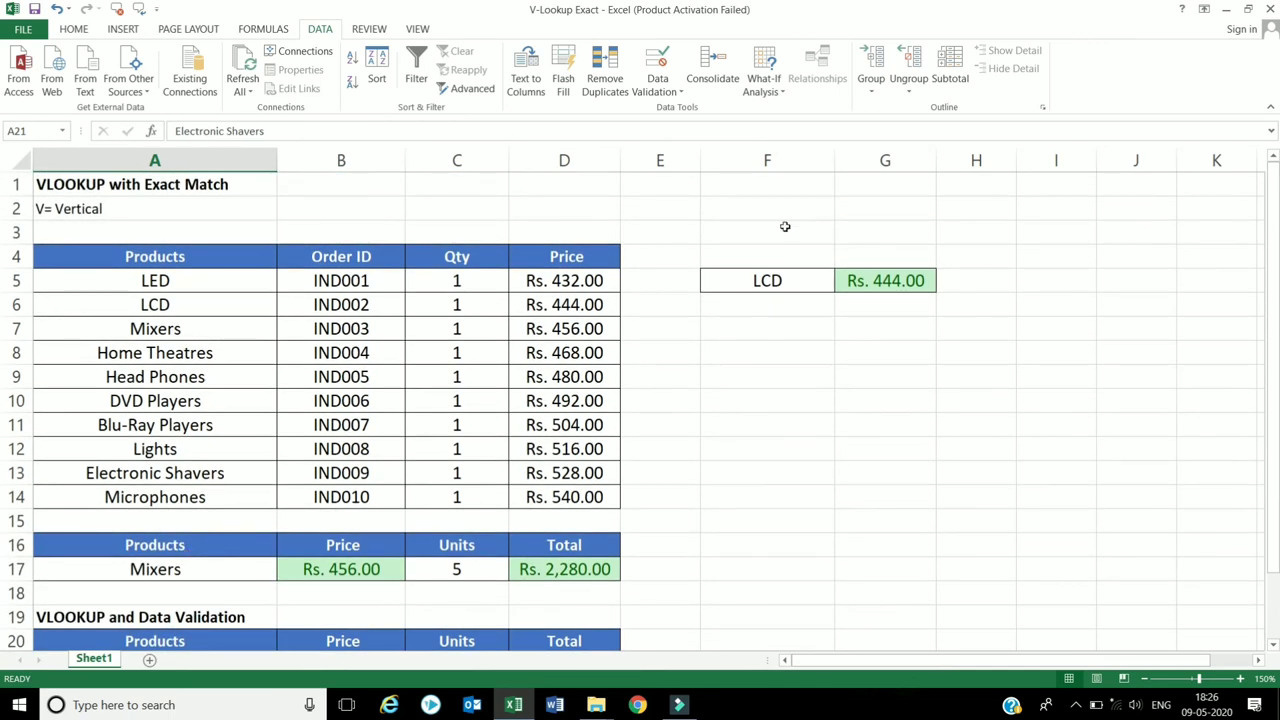